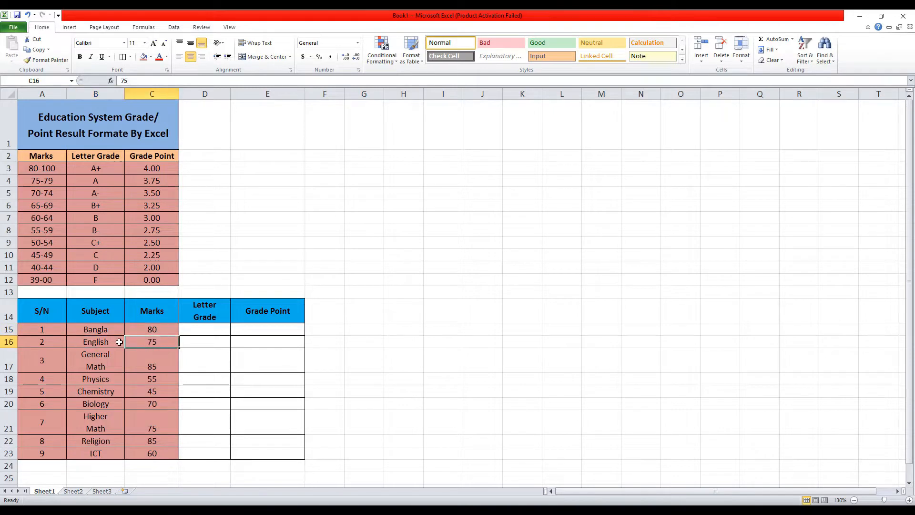
Step: Vertically centre the marks of all nine subjects in C15:C23 using middle alignment
{"action": "left_click", "coordinate": [99, 360]}
{"action": "left_click", "coordinate": [157, 362]}
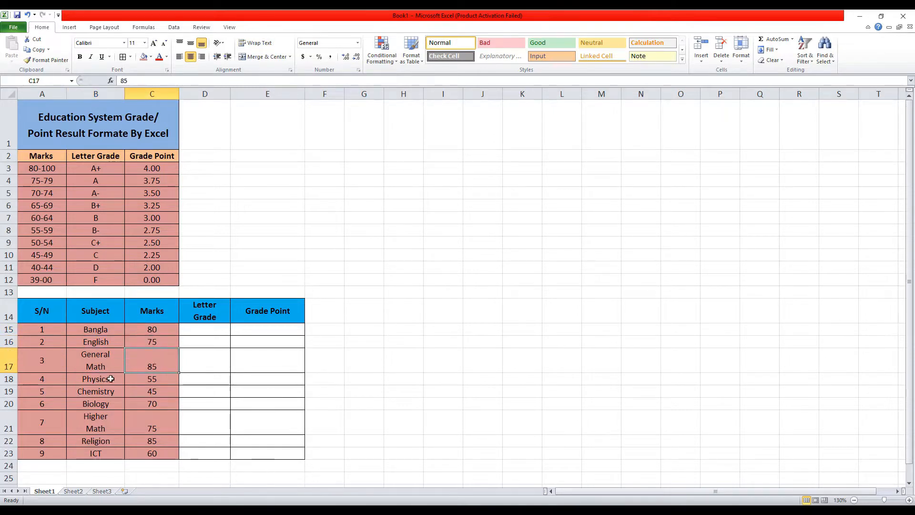
{"action": "scroll", "coordinate": [158, 356], "scroll_direction": "down", "scroll_amount": 1}
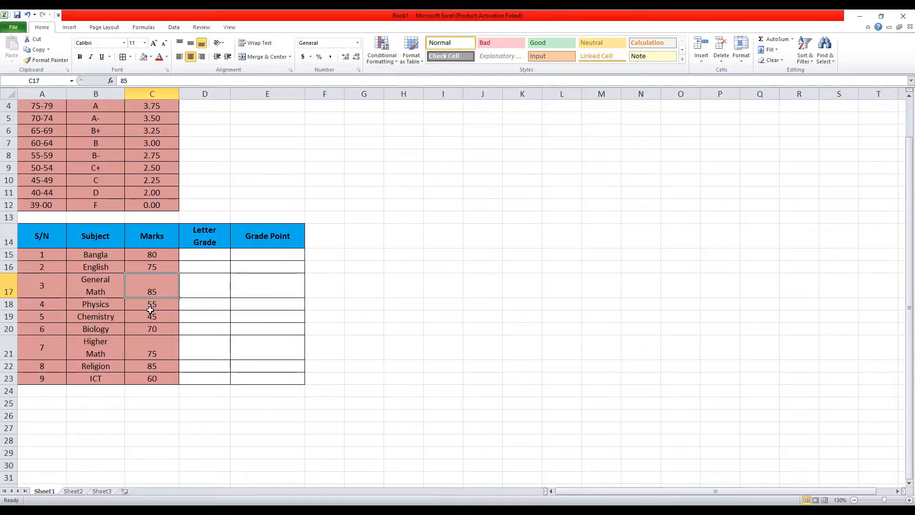
{"action": "left_click_drag", "start_coordinate": [155, 257], "coordinate": [160, 379]}
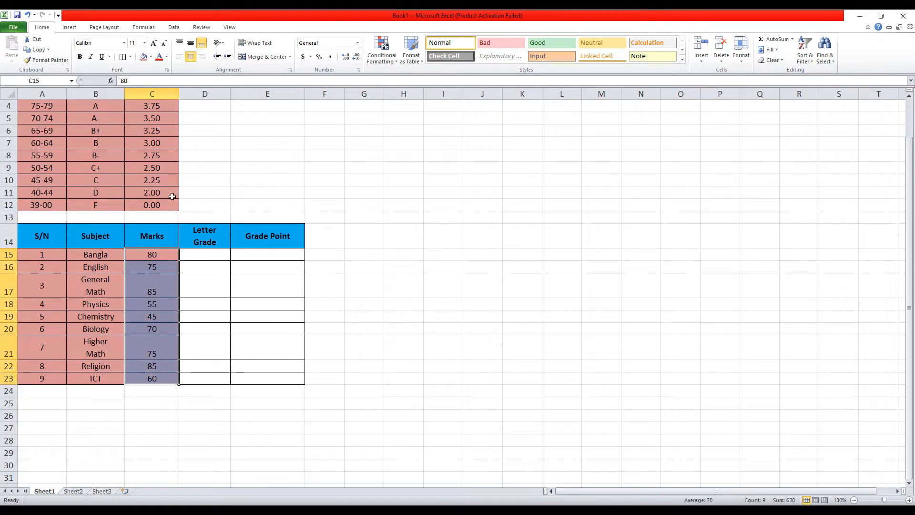
{"action": "left_click", "coordinate": [191, 46]}
Step: Review the subjects and marks from Physics to ICT, and the first Letter Grade cells of the results table
{"action": "left_click", "coordinate": [91, 305]}
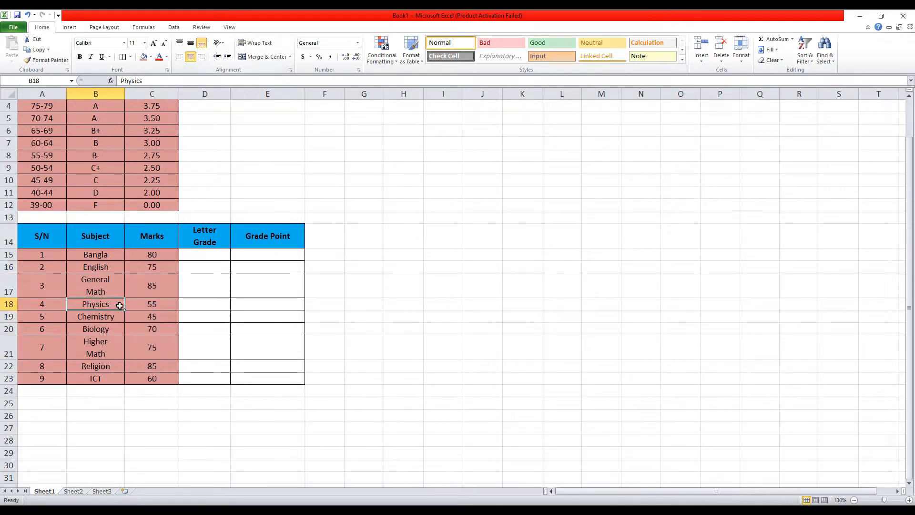
{"action": "left_click", "coordinate": [148, 305]}
{"action": "left_click", "coordinate": [86, 318]}
{"action": "left_click", "coordinate": [140, 314]}
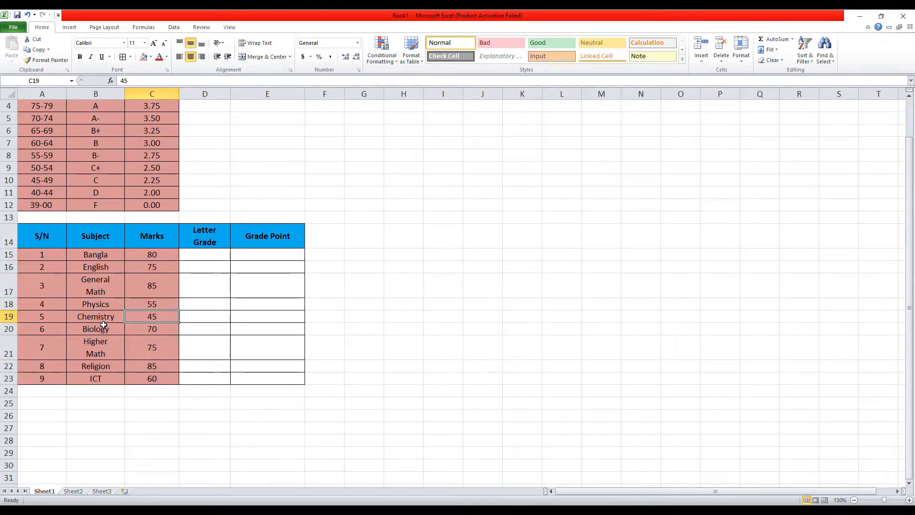
{"action": "left_click", "coordinate": [99, 327]}
{"action": "left_click", "coordinate": [147, 328]}
{"action": "left_click", "coordinate": [99, 341]}
{"action": "left_click", "coordinate": [151, 346]}
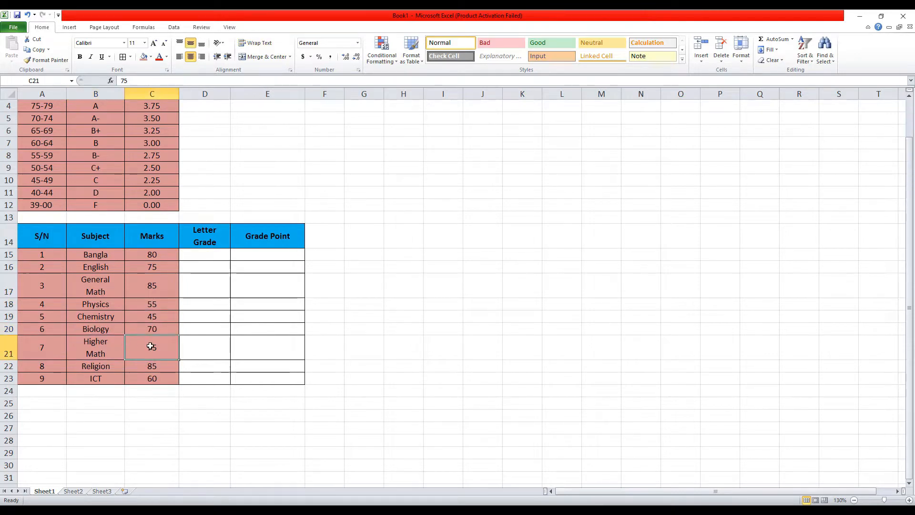
{"action": "left_click", "coordinate": [91, 366]}
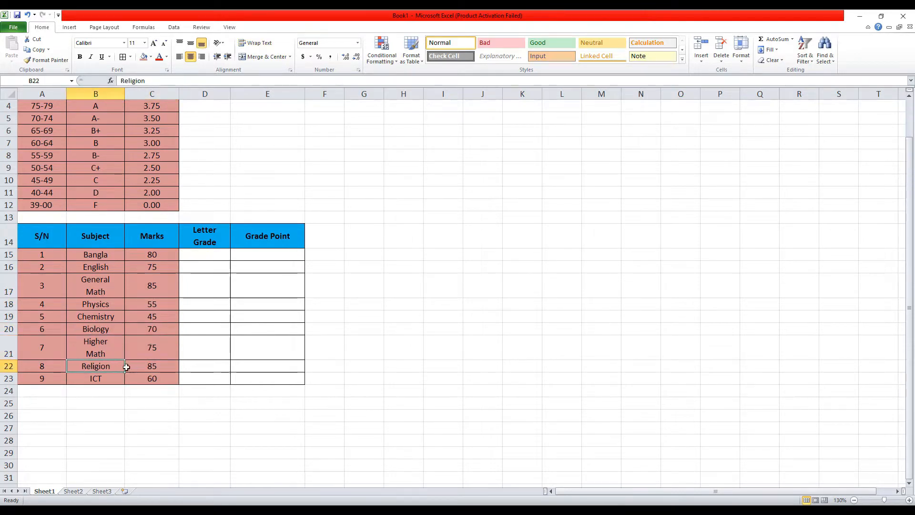
{"action": "left_click", "coordinate": [147, 367]}
{"action": "left_click", "coordinate": [101, 377]}
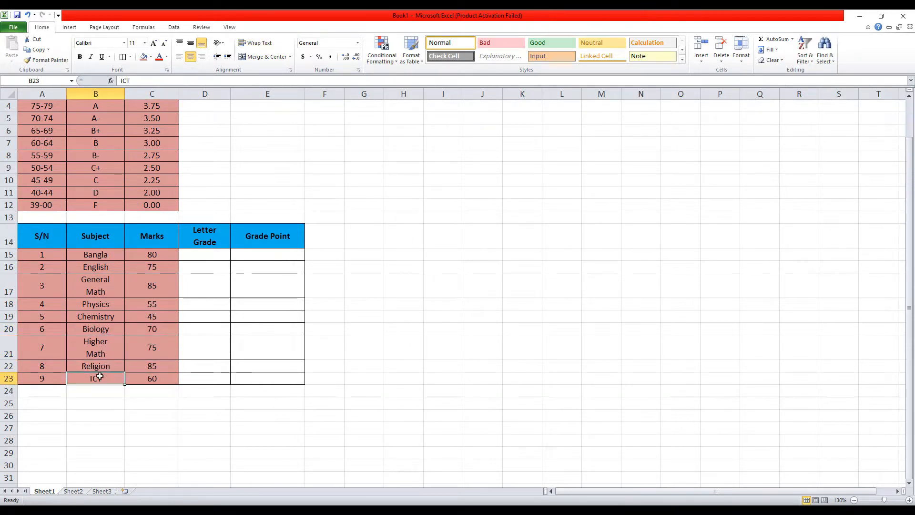
{"action": "left_click", "coordinate": [142, 378]}
{"action": "left_click", "coordinate": [220, 256]}
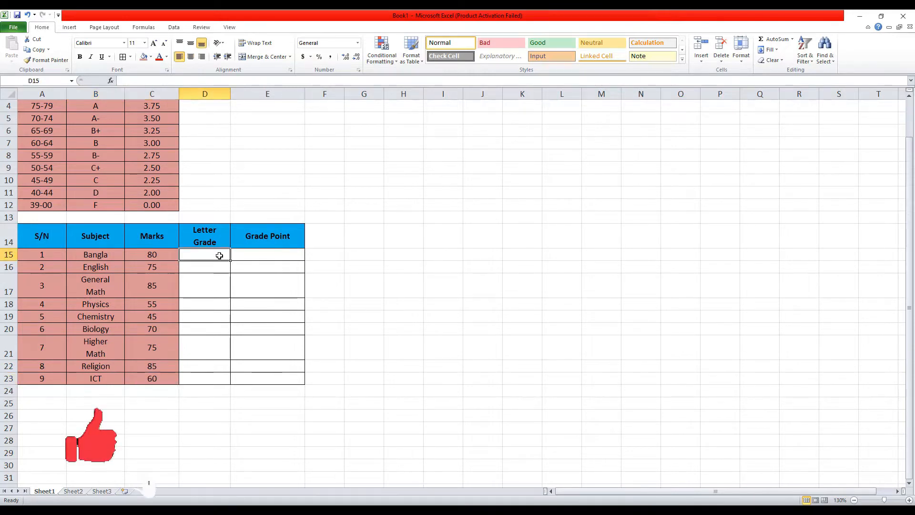
{"action": "scroll", "coordinate": [190, 300], "scroll_direction": "up", "scroll_amount": 1}
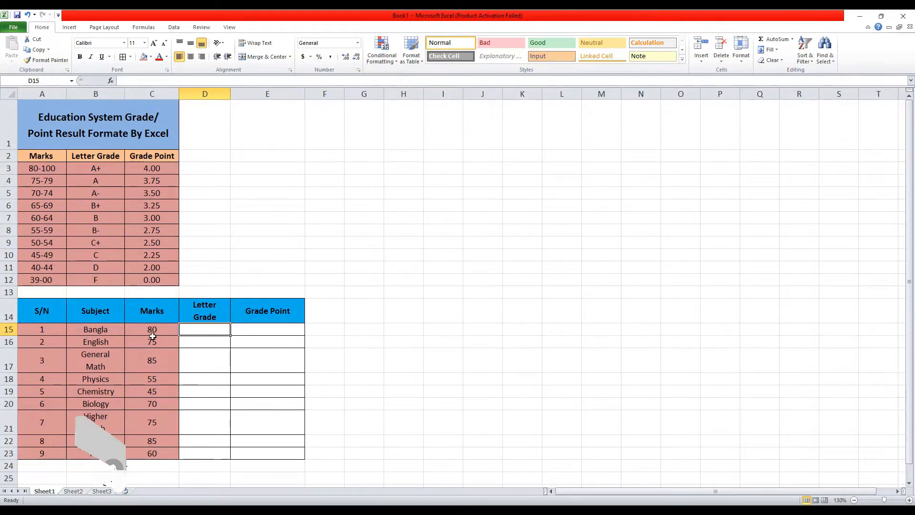
{"action": "key", "text": "Down"}
{"action": "key", "text": "Down"}
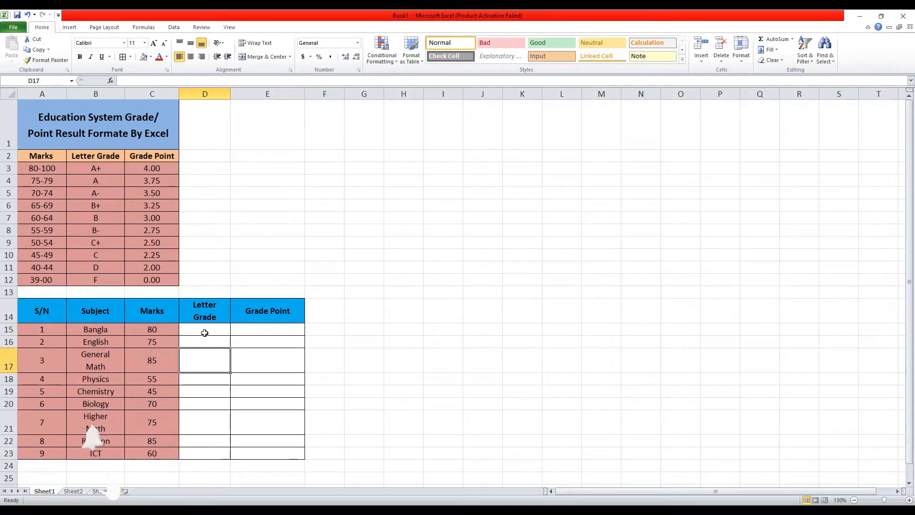
{"action": "left_click", "coordinate": [204, 333]}
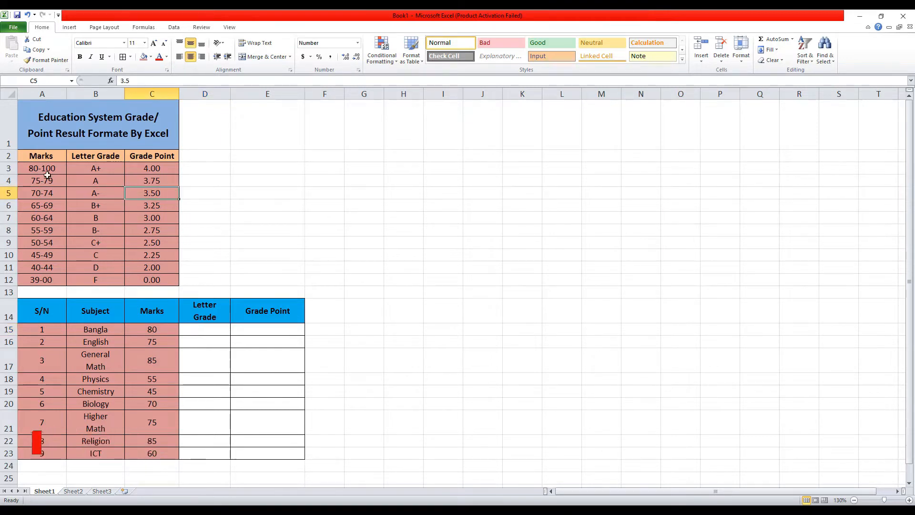
Step: Examine the grading scale in A3:C12, matching the mark ranges with their letter grades and grade points
{"action": "left_click_drag", "start_coordinate": [46, 167], "coordinate": [176, 281]}
{"action": "left_click", "coordinate": [205, 255]}
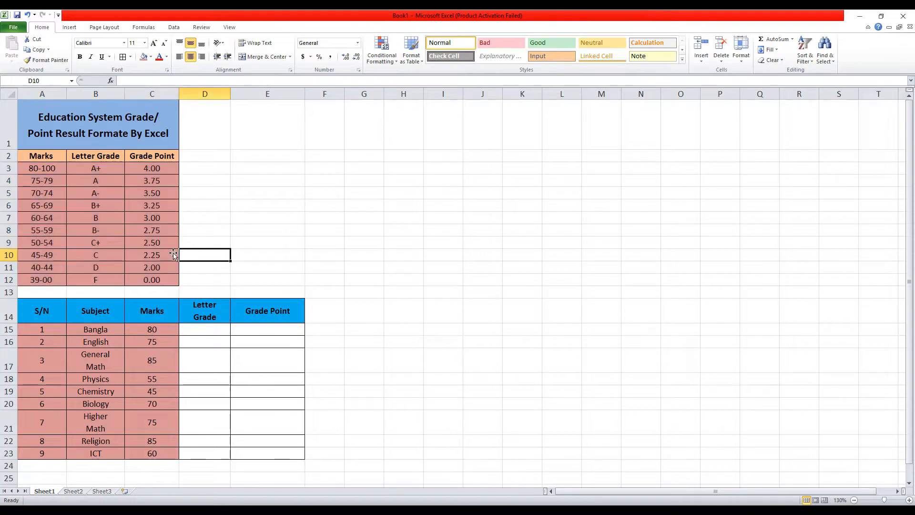
{"action": "left_click", "coordinate": [46, 168]}
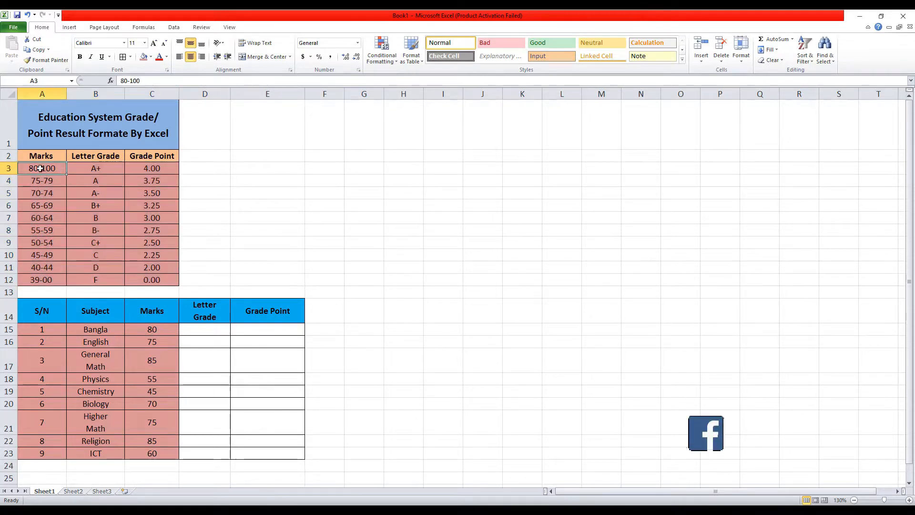
{"action": "left_click_drag", "start_coordinate": [43, 171], "coordinate": [125, 168]}
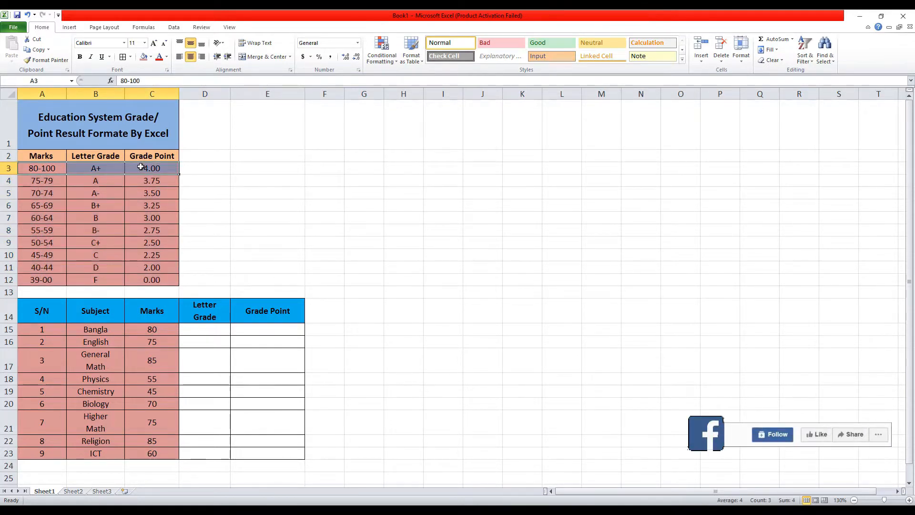
{"action": "left_click", "coordinate": [39, 182]}
{"action": "left_click_drag", "start_coordinate": [40, 182], "coordinate": [167, 179]}
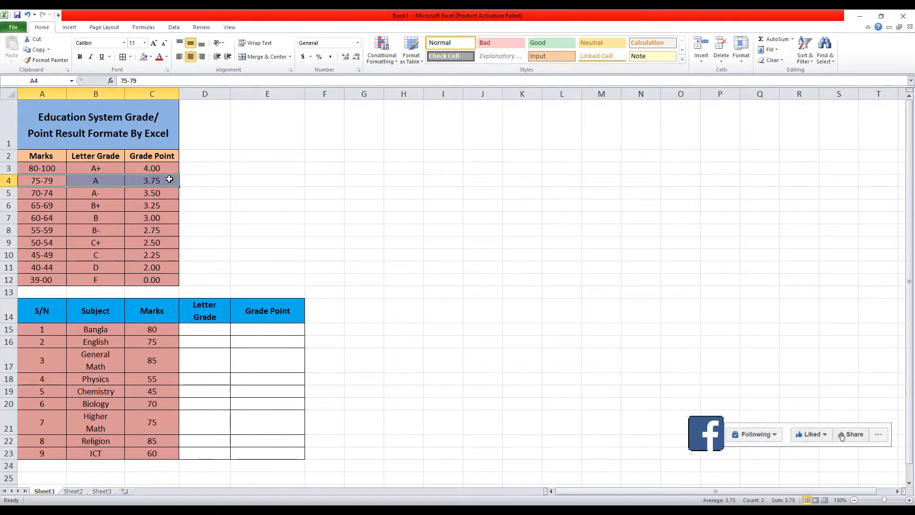
{"action": "left_click", "coordinate": [34, 193]}
{"action": "left_click", "coordinate": [97, 192]}
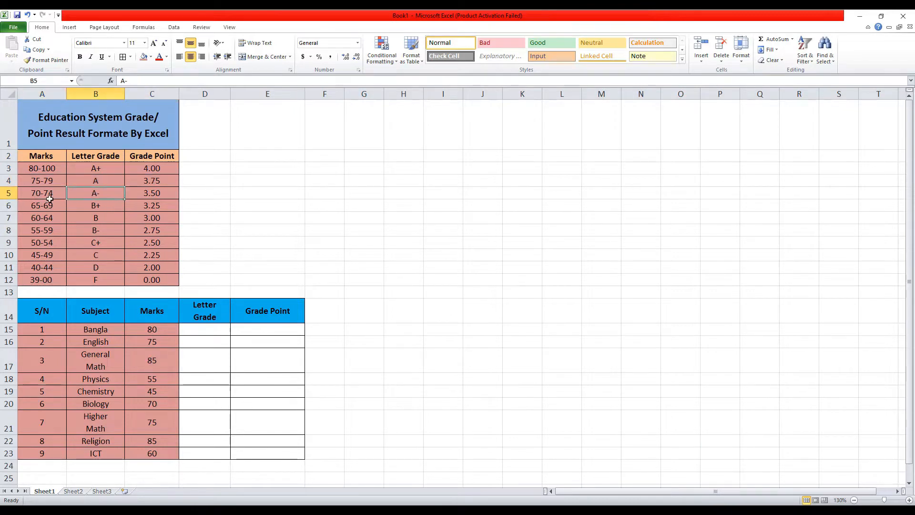
{"action": "left_click_drag", "start_coordinate": [38, 205], "coordinate": [82, 210]}
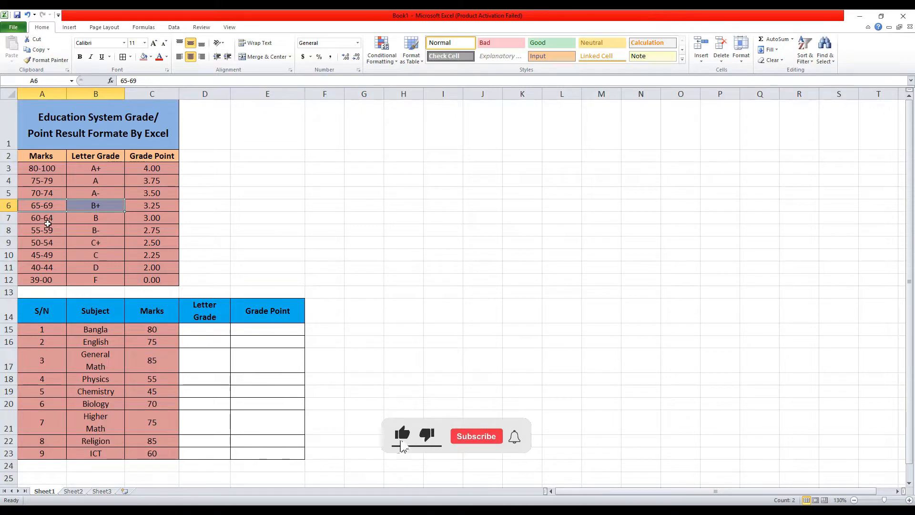
{"action": "left_click_drag", "start_coordinate": [40, 219], "coordinate": [111, 218]}
{"action": "left_click", "coordinate": [103, 232]}
{"action": "left_click", "coordinate": [102, 219]}
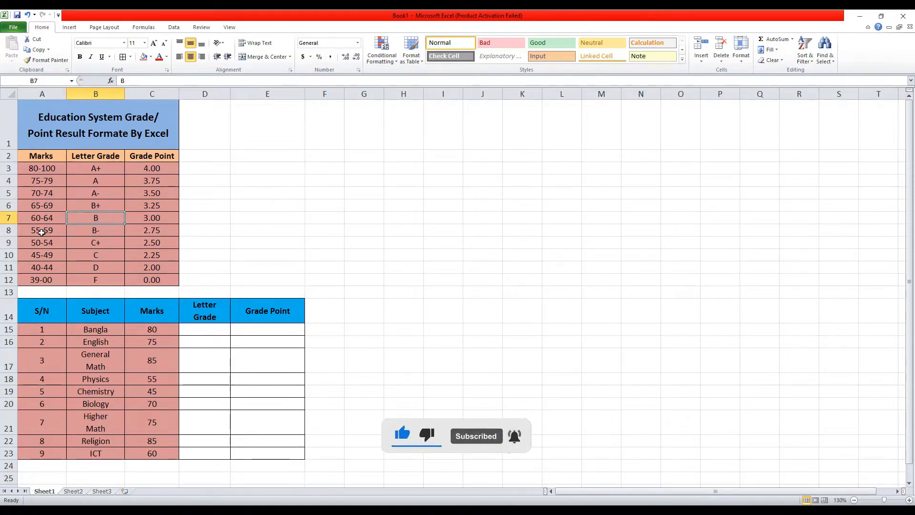
{"action": "left_click_drag", "start_coordinate": [41, 232], "coordinate": [98, 240]}
{"action": "left_click_drag", "start_coordinate": [29, 253], "coordinate": [144, 260]}
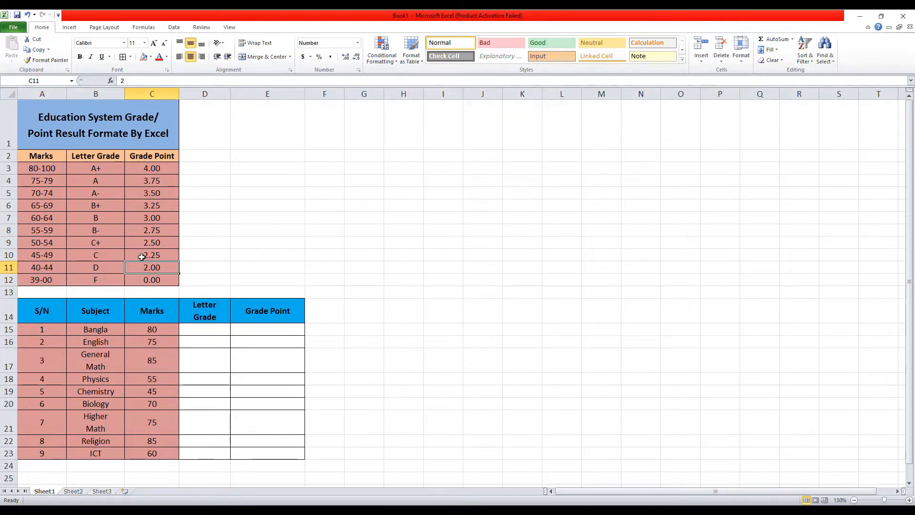
{"action": "left_click", "coordinate": [149, 168]}
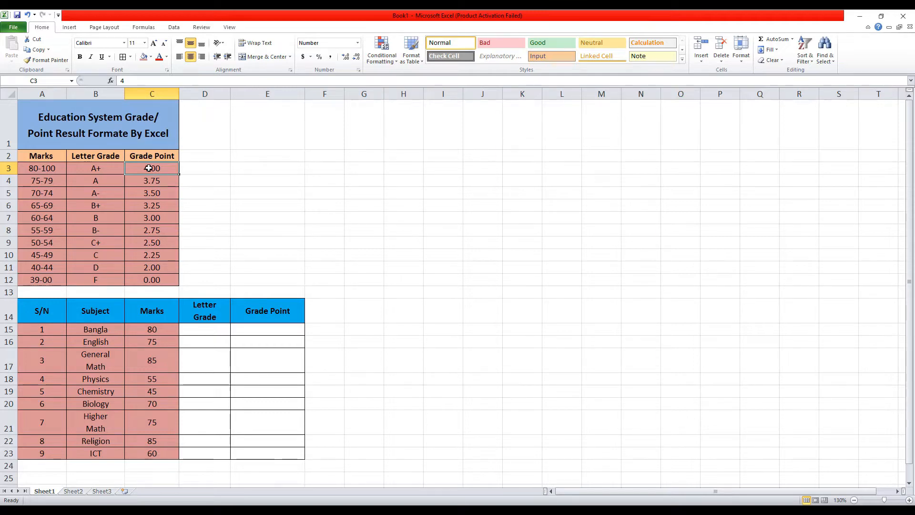
{"action": "left_click", "coordinate": [55, 169]}
{"action": "left_click", "coordinate": [89, 169]}
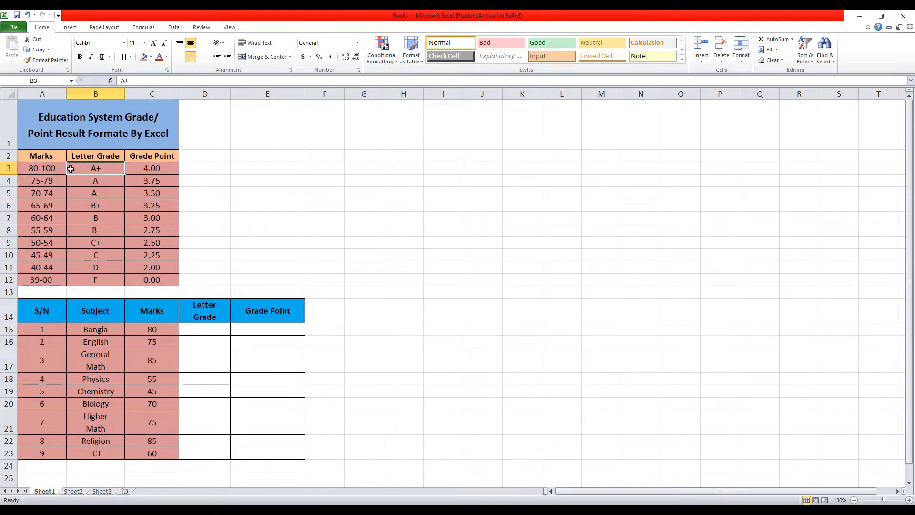
Step: Begin an IF formula in D15 that returns "A+" when the Bangla mark in C15 is >=80
{"action": "left_click", "coordinate": [207, 327]}
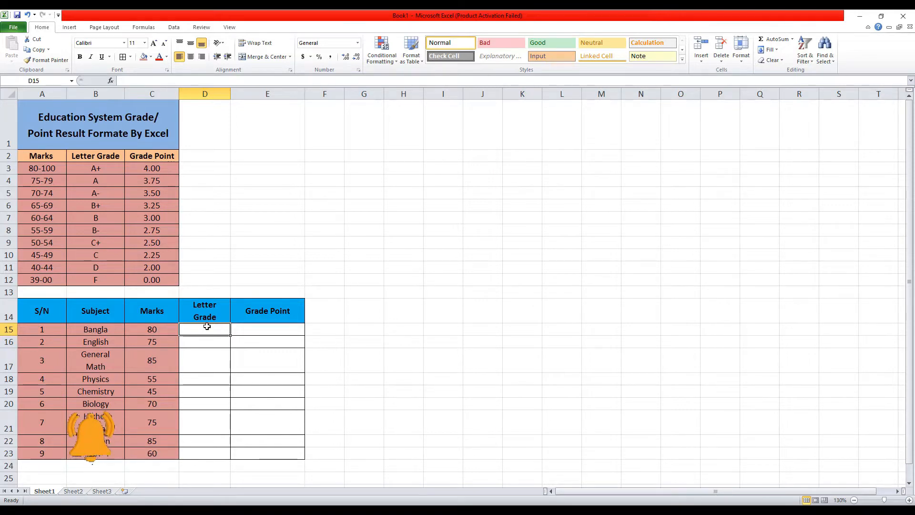
{"action": "type", "text": "="}
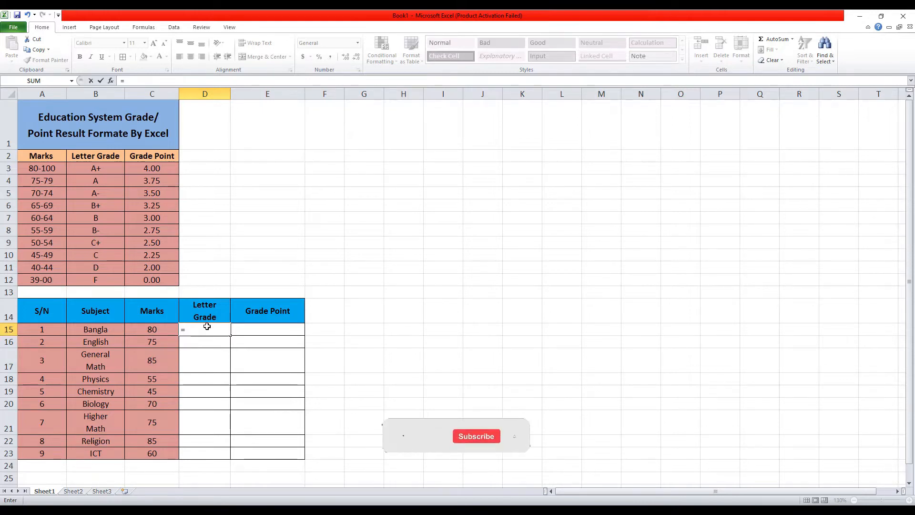
{"action": "type", "text": "if"}
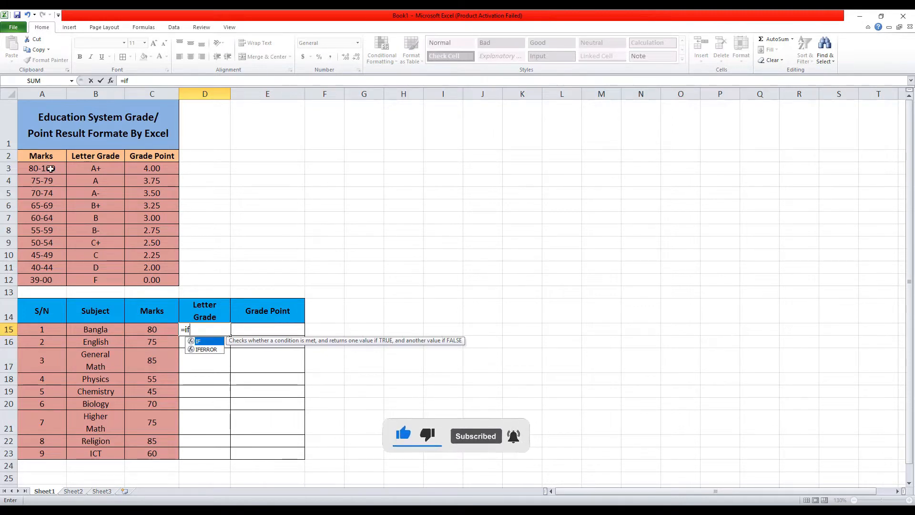
{"action": "double_click", "coordinate": [200, 341]}
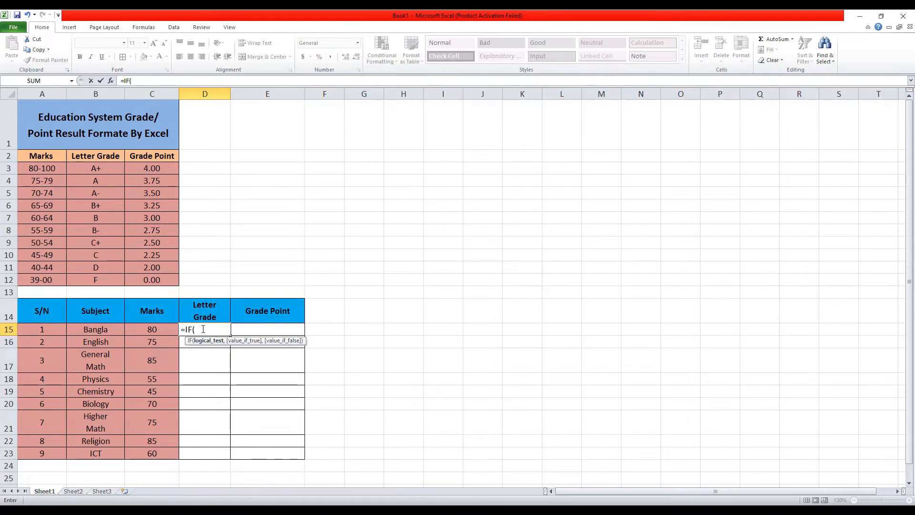
{"action": "left_click", "coordinate": [149, 329]}
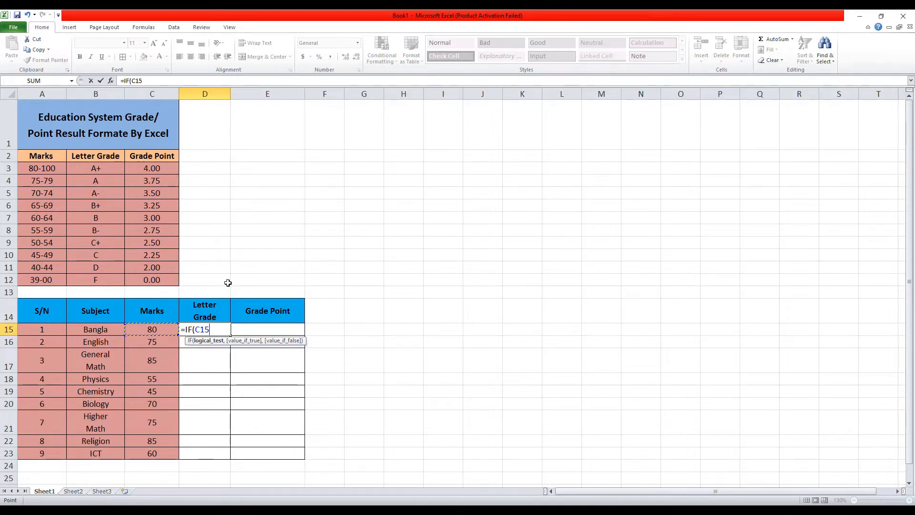
{"action": "type", "text": ">="}
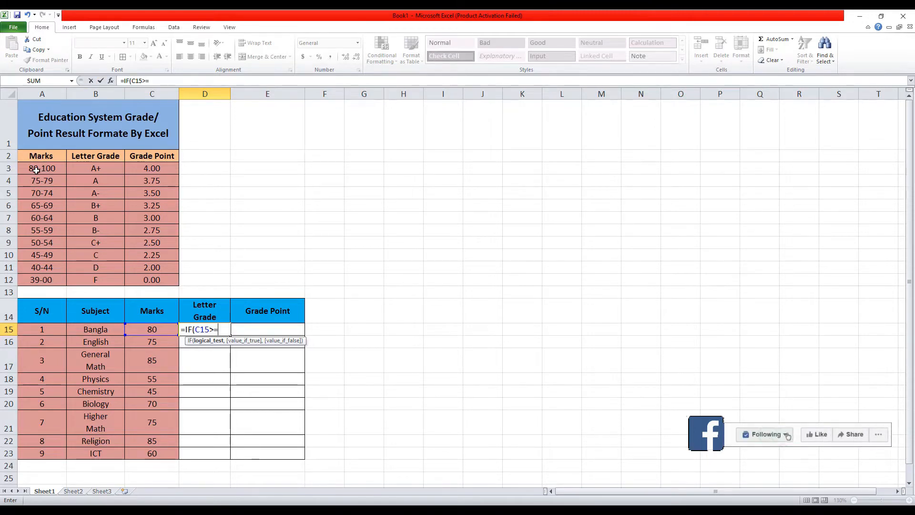
{"action": "type", "text": "80"}
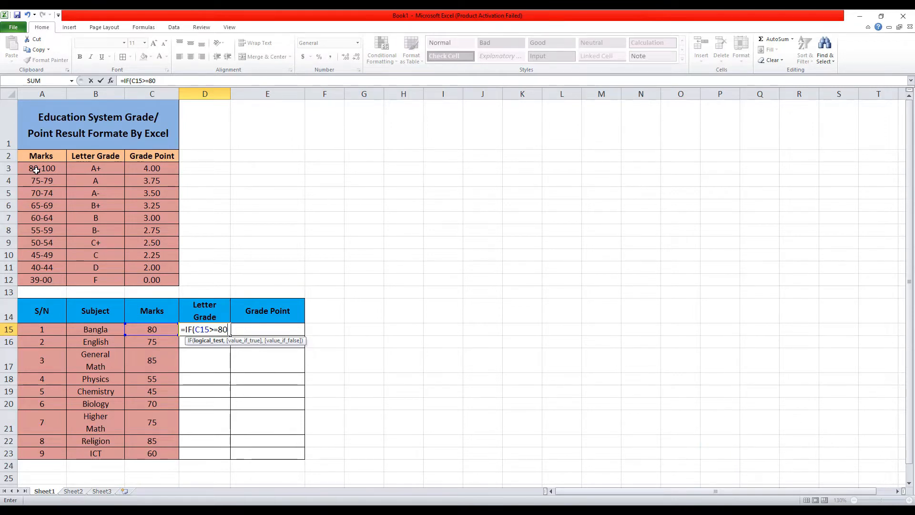
{"action": "type", "text": ",\"A"}
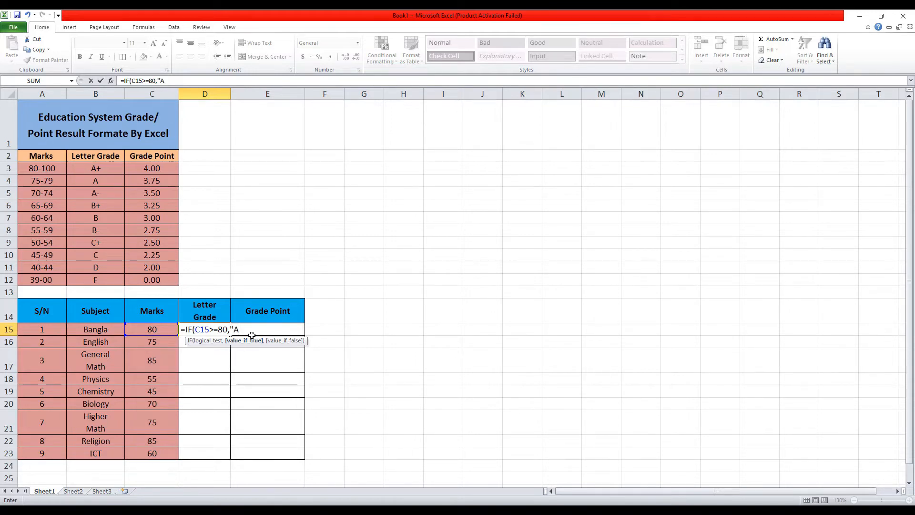
{"action": "type", "text": "+"}
{"action": "type", "text": ","}
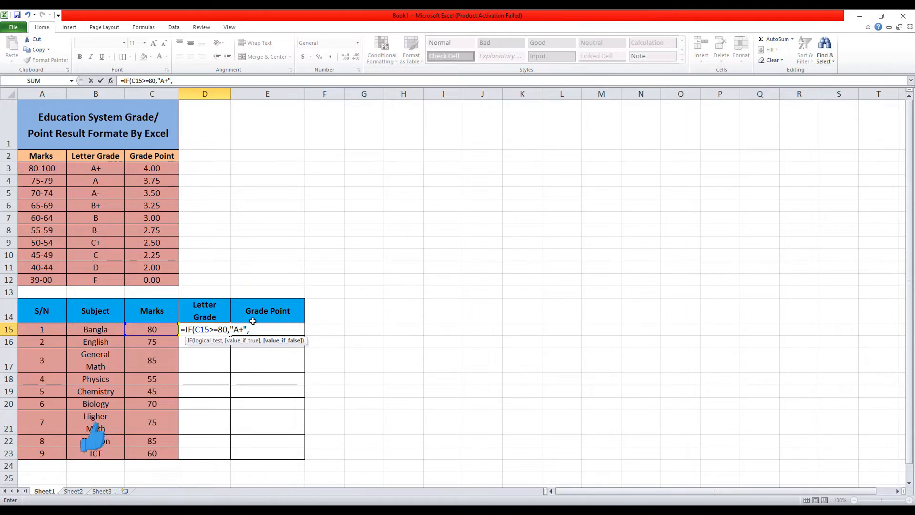
Step: Nest a second IF in the D15 formula that returns "A" when the mark in C15 is >=75
{"action": "type", "text": "if"}
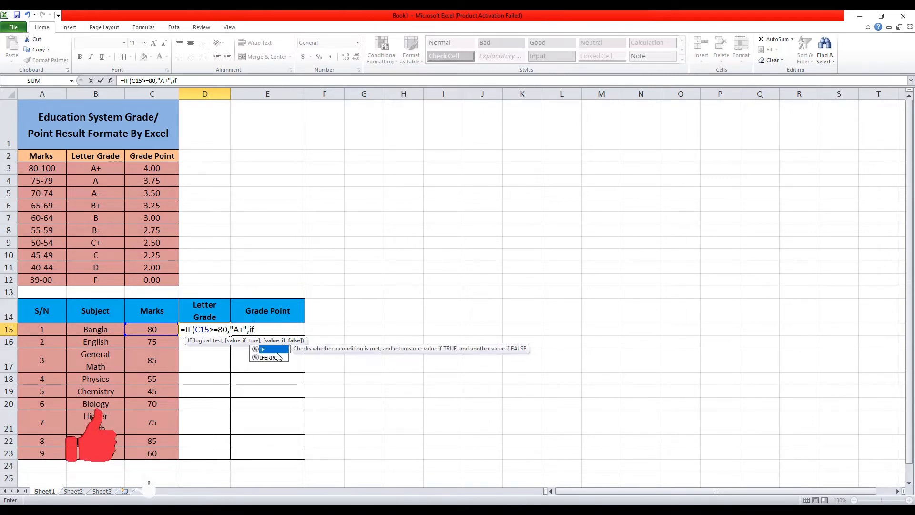
{"action": "key", "text": "Tab"}
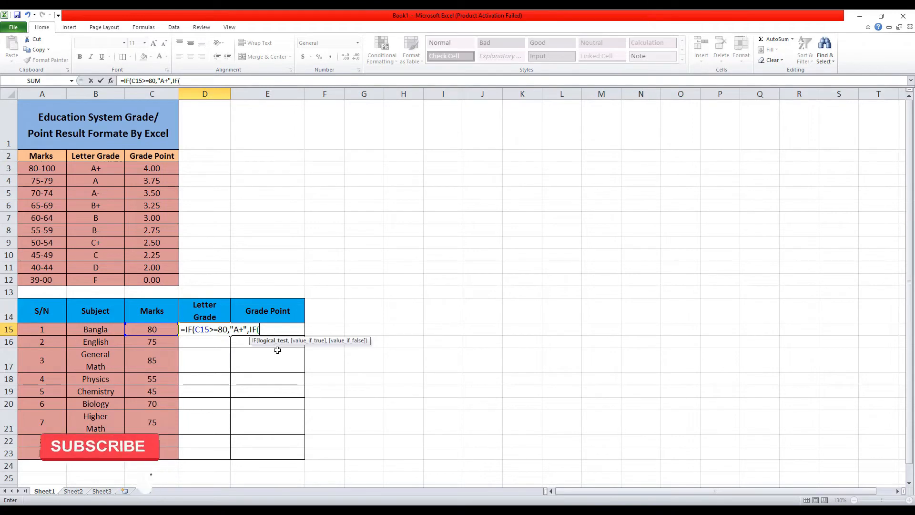
{"action": "left_click", "coordinate": [157, 330]}
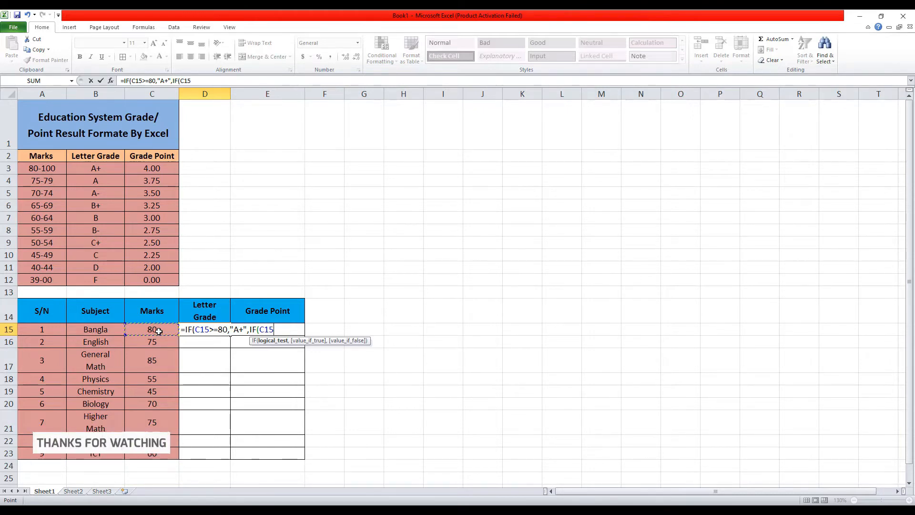
{"action": "type", "text": ">"}
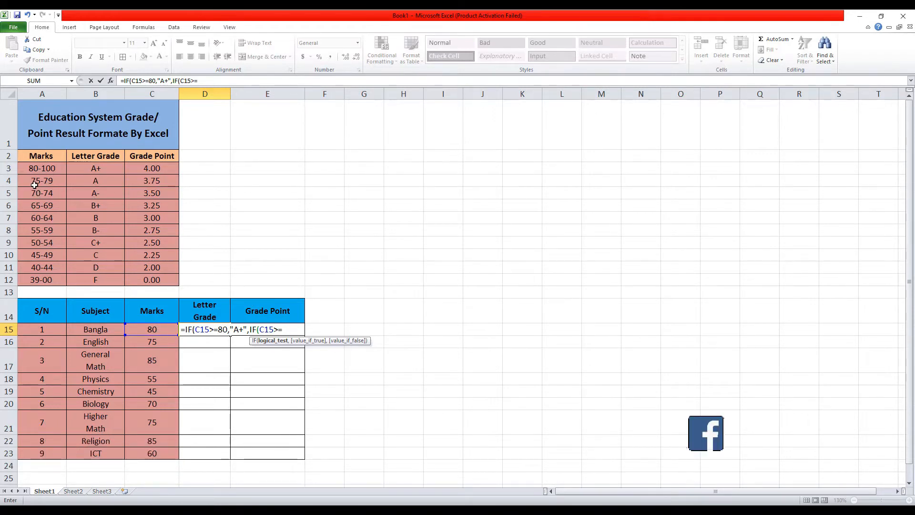
{"action": "type", "text": "=75"}
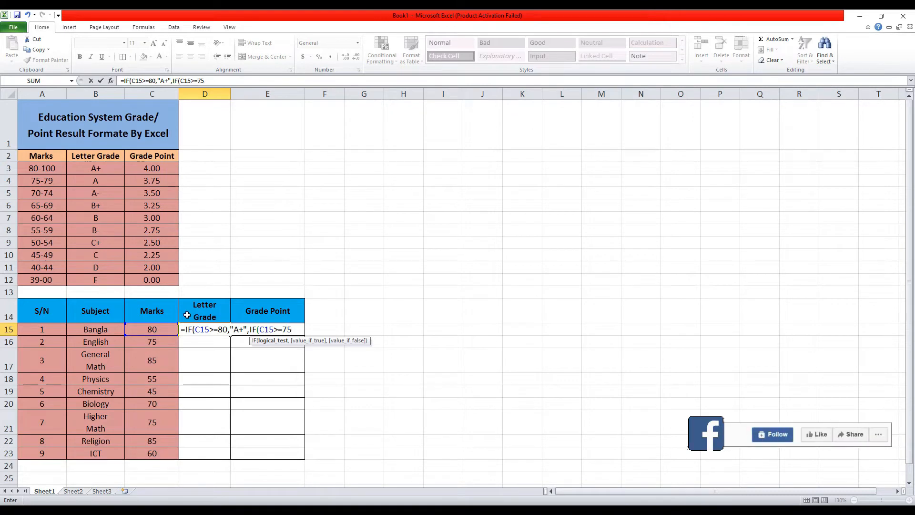
{"action": "type", "text": ","}
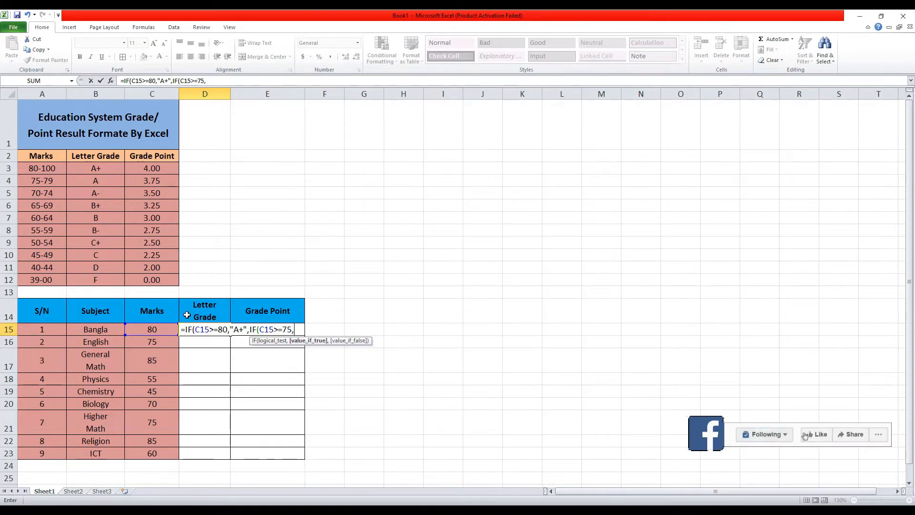
{"action": "type", "text": "\""}
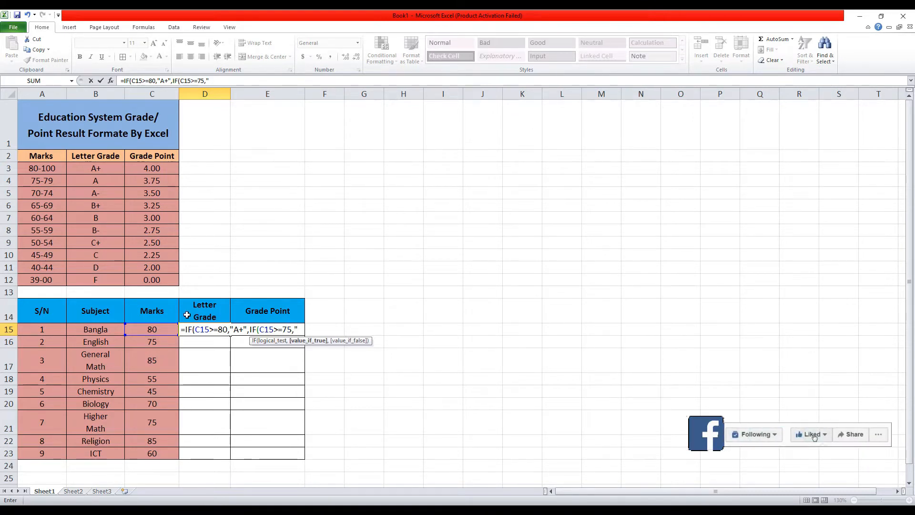
{"action": "type", "text": "A"}
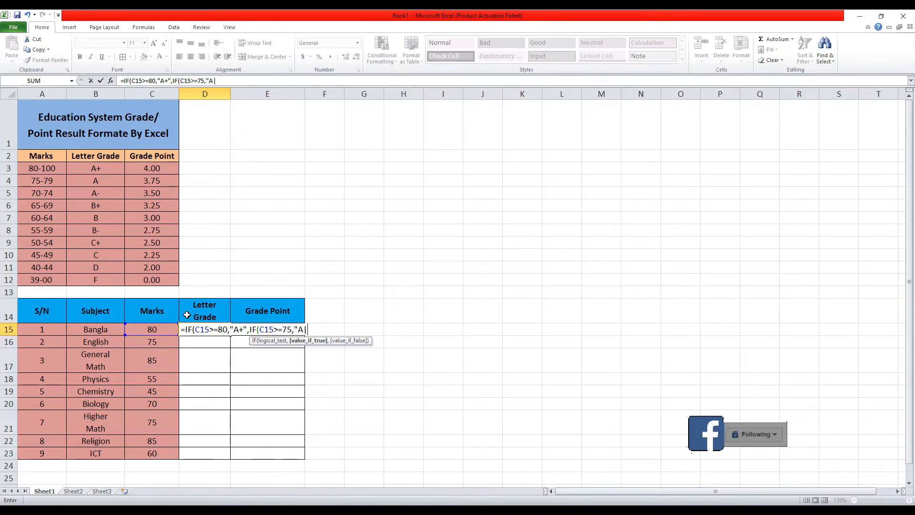
{"action": "type", "text": "\","}
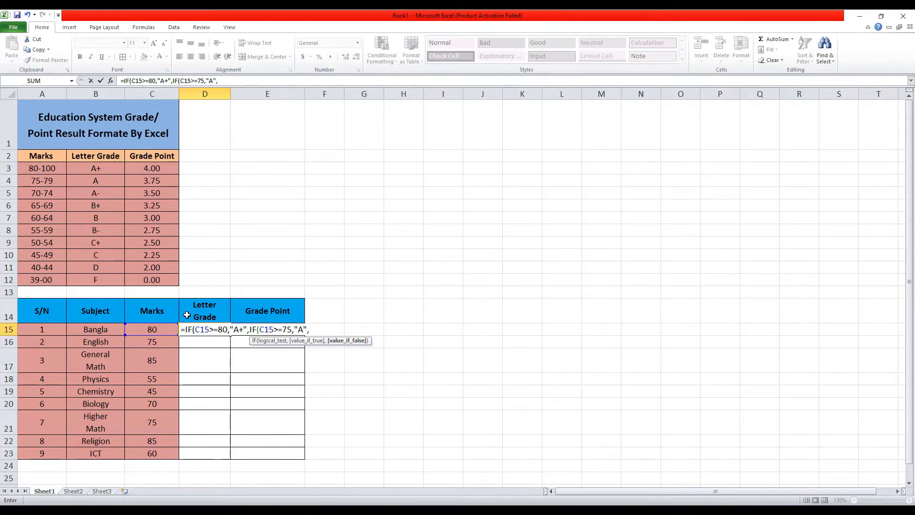
Step: Nest a third IF in the D15 formula that returns "A-" when C15 is >=70
{"action": "type", "text": "if"}
{"action": "key", "text": "Tab"}
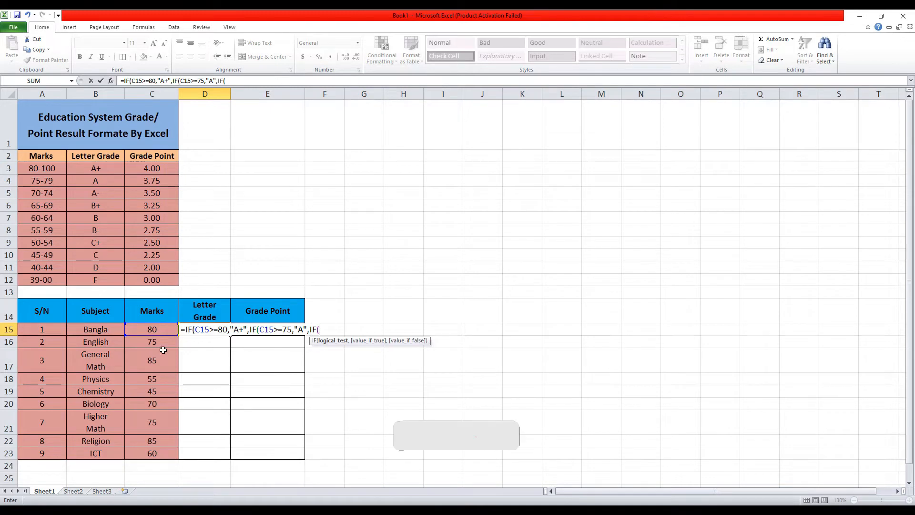
{"action": "left_click", "coordinate": [153, 329]}
{"action": "type", "text": ">"}
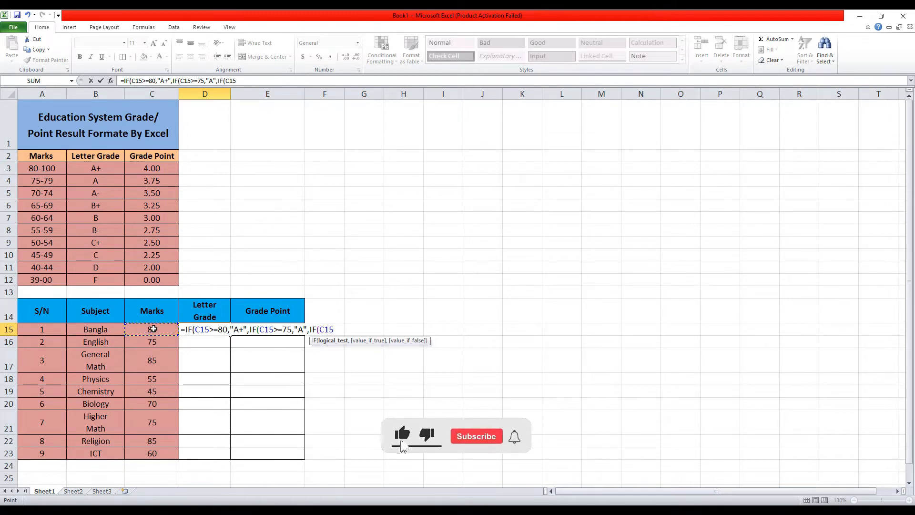
{"action": "type", "text": "=70"}
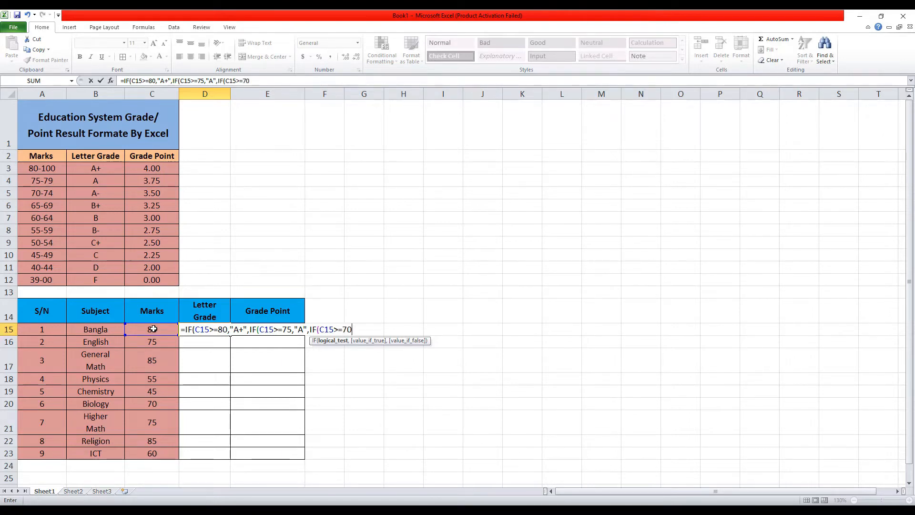
{"action": "type", "text": ",k"}
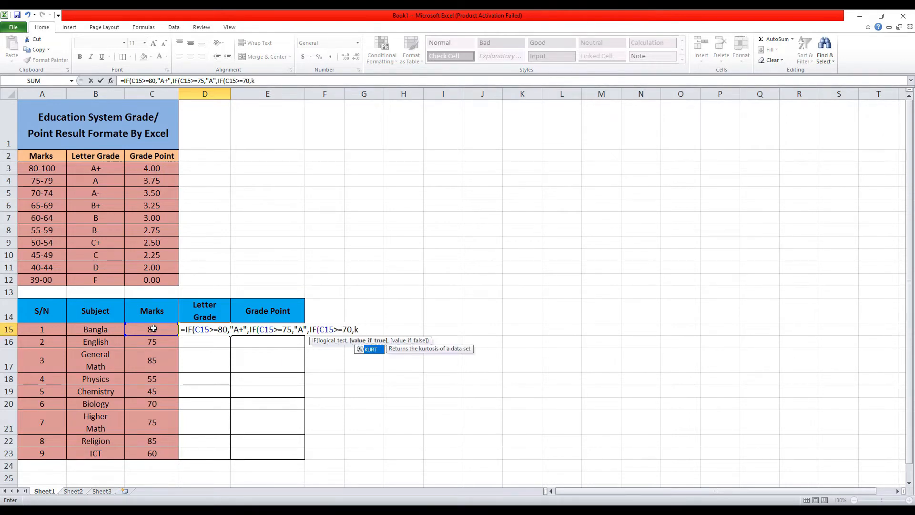
{"action": "key", "text": "BackSpace"}
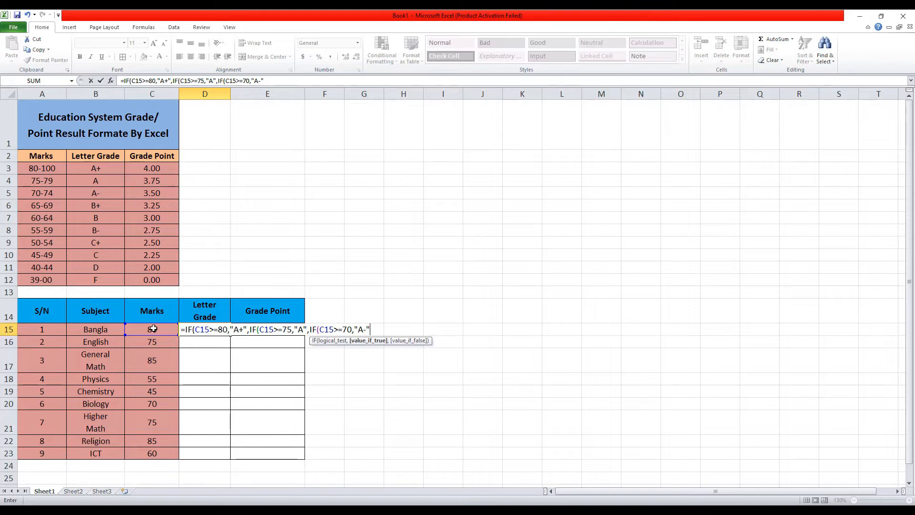
{"action": "type", "text": ","}
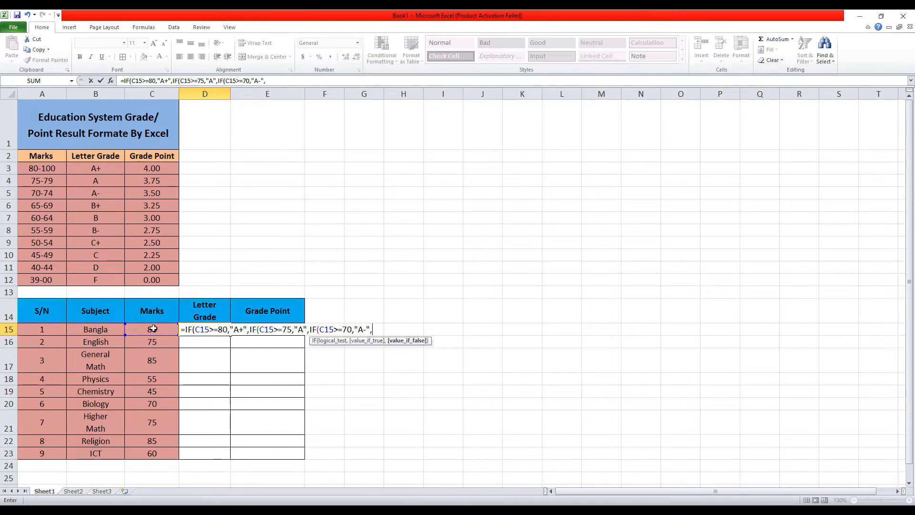
Step: Add a fourth nested IF to the D15 formula, returning "B+" when C15 is >=65
{"action": "type", "text": "if"}
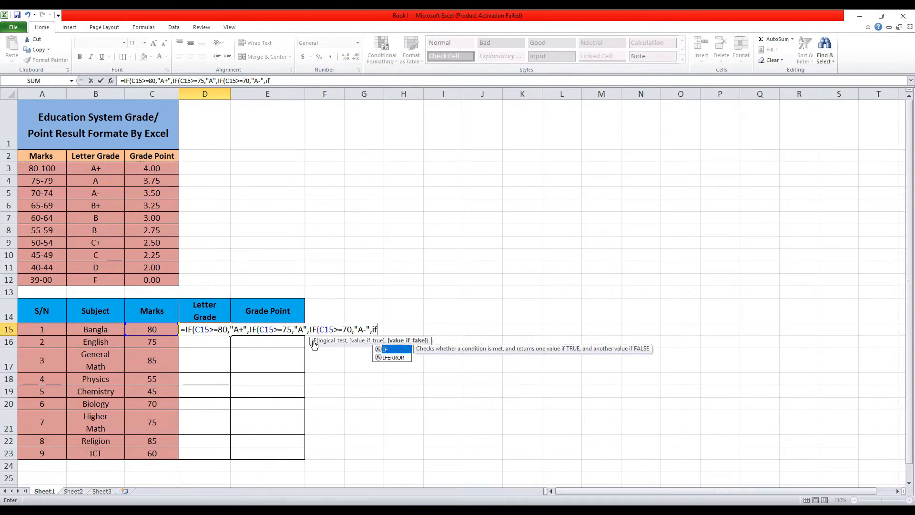
{"action": "double_click", "coordinate": [391, 349]}
{"action": "left_click", "coordinate": [148, 328]}
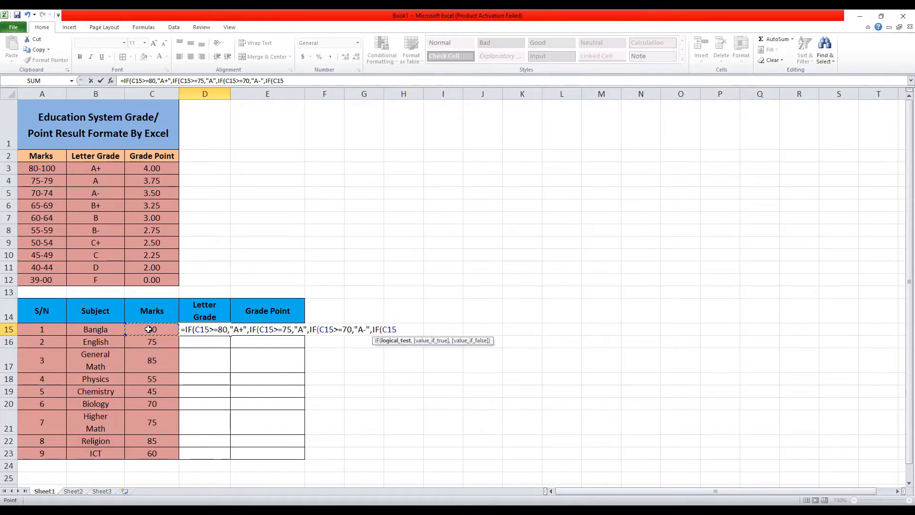
{"action": "type", "text": ">"}
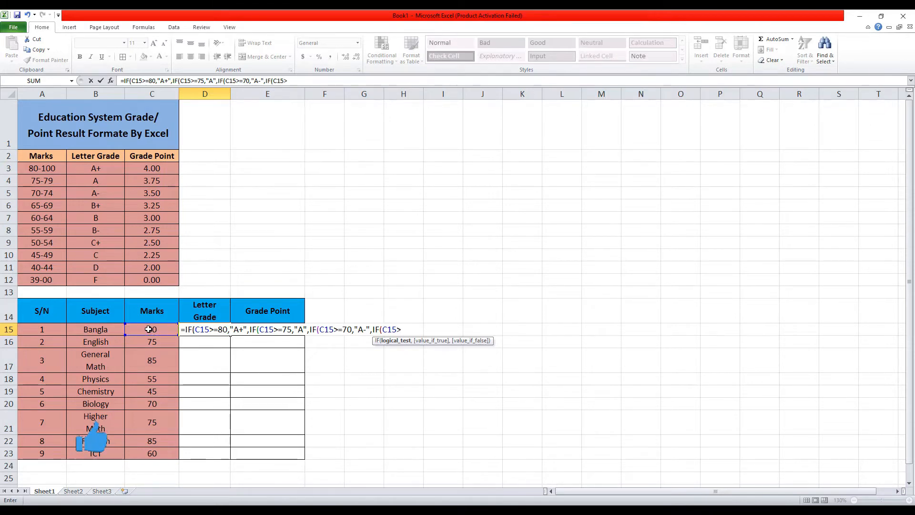
{"action": "type", "text": "=65,"}
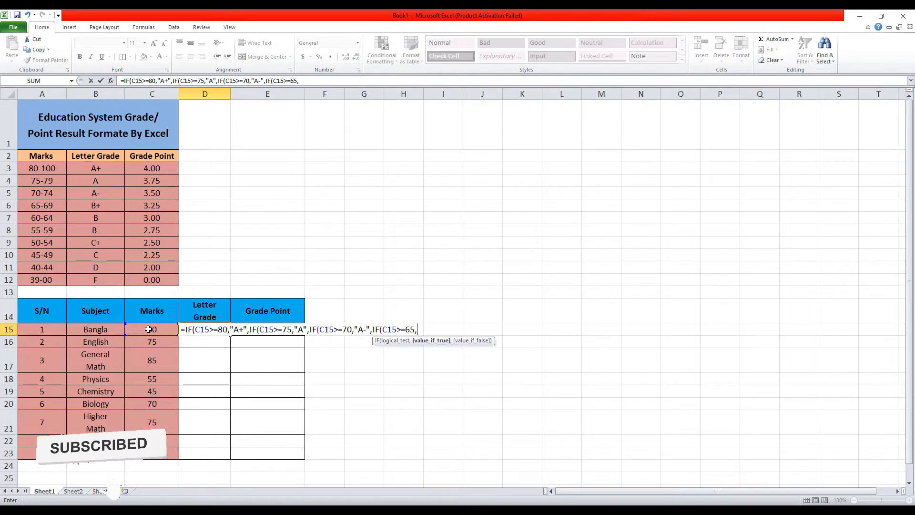
{"action": "type", "text": "\"B"}
{"action": "type", "text": "+\","}
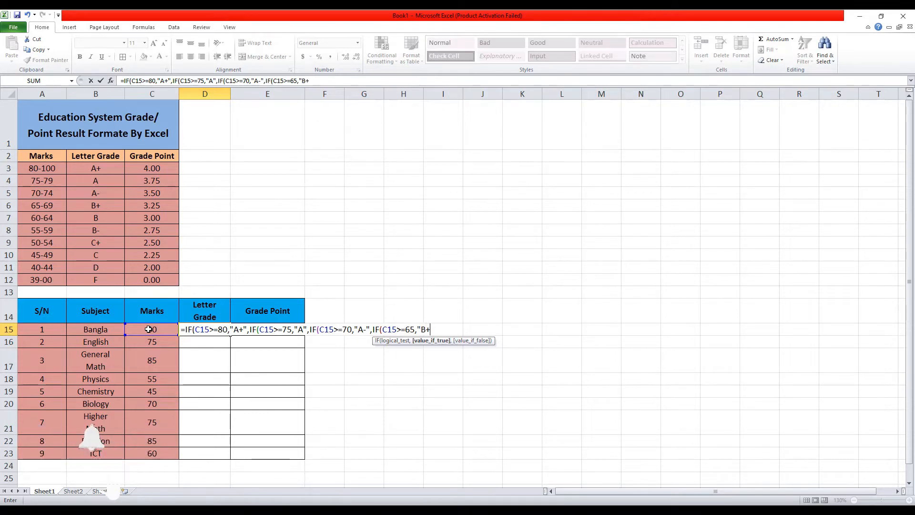
Step: Add a fifth nested IF to the D15 formula, returning "B" when C15 is >=60
{"action": "type", "text": "IF("}
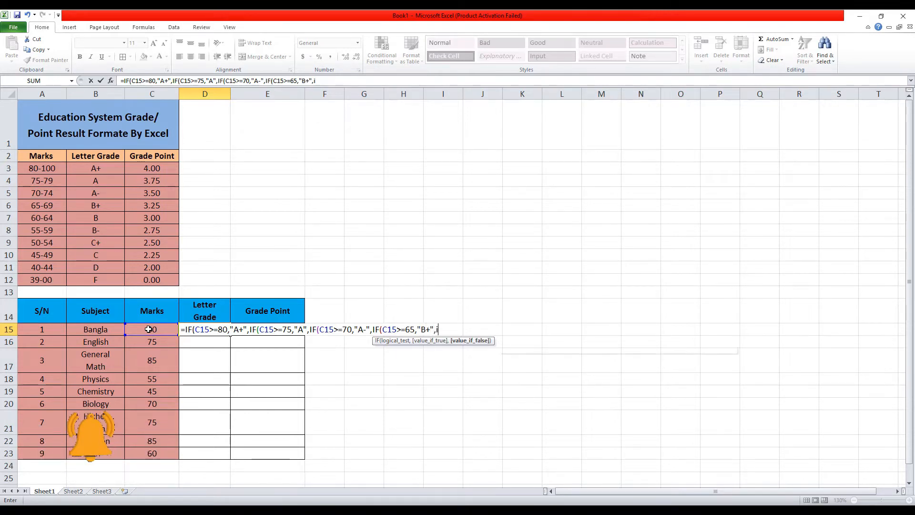
{"action": "left_click", "coordinate": [149, 328]}
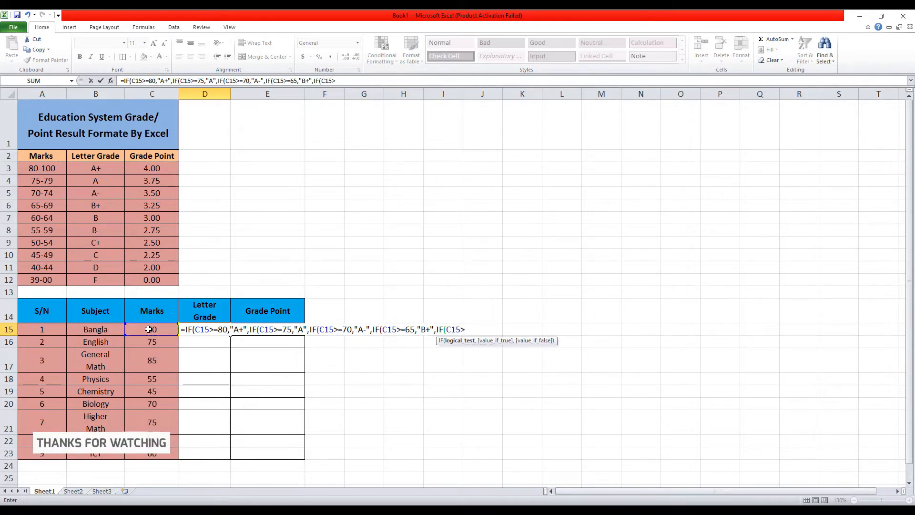
{"action": "type", "text": ">=60,"}
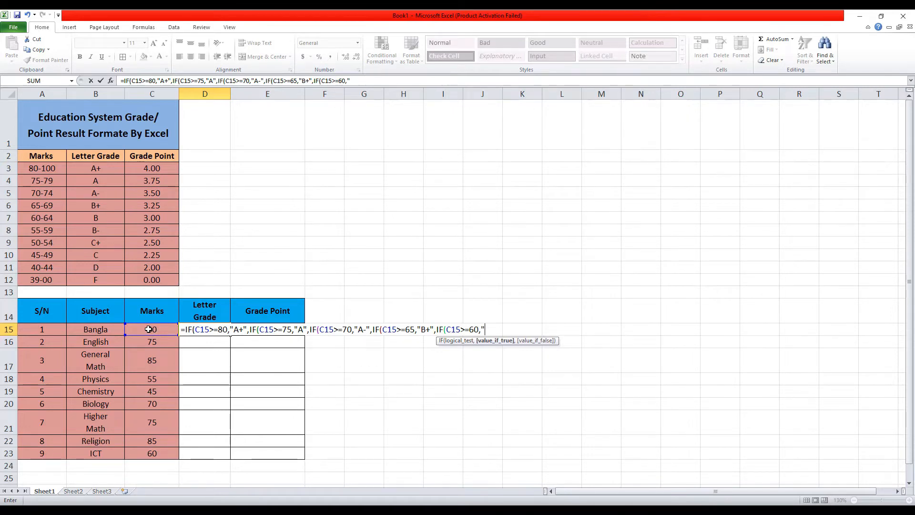
{"action": "type", "text": "\"B\","}
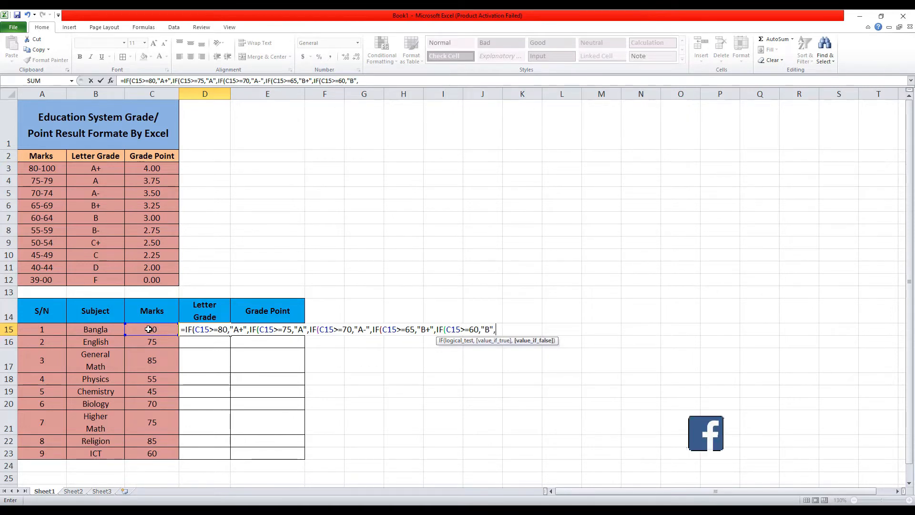
Step: Add a sixth nested IF to the D15 formula, returning "B-" when C15 is >=55
{"action": "type", "text": "if"}
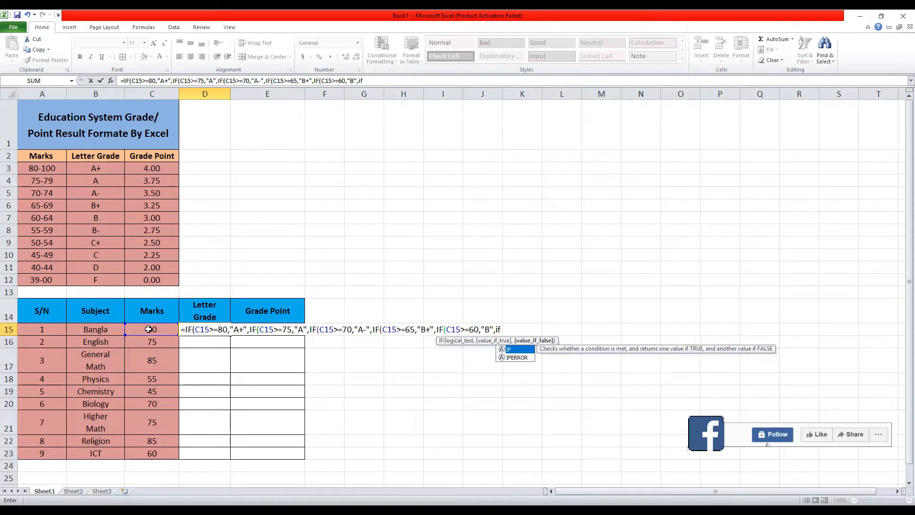
{"action": "double_click", "coordinate": [509, 349]}
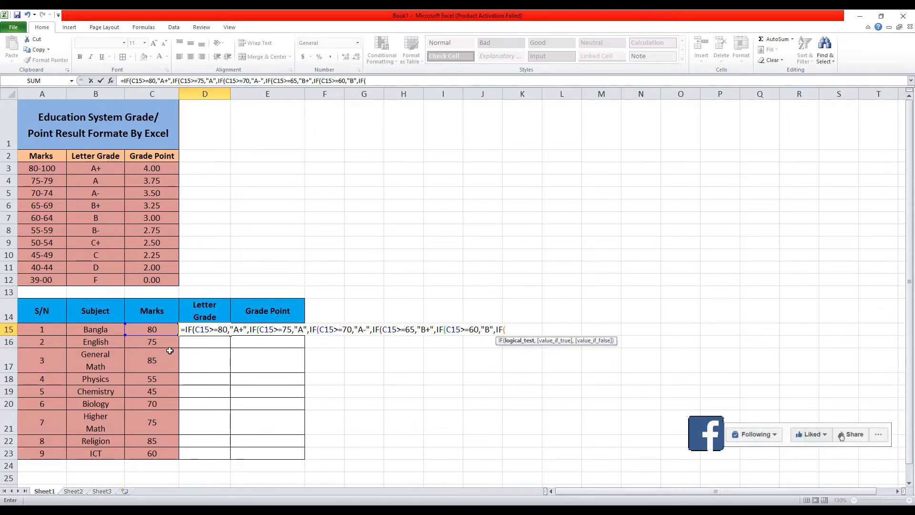
{"action": "left_click", "coordinate": [156, 330]}
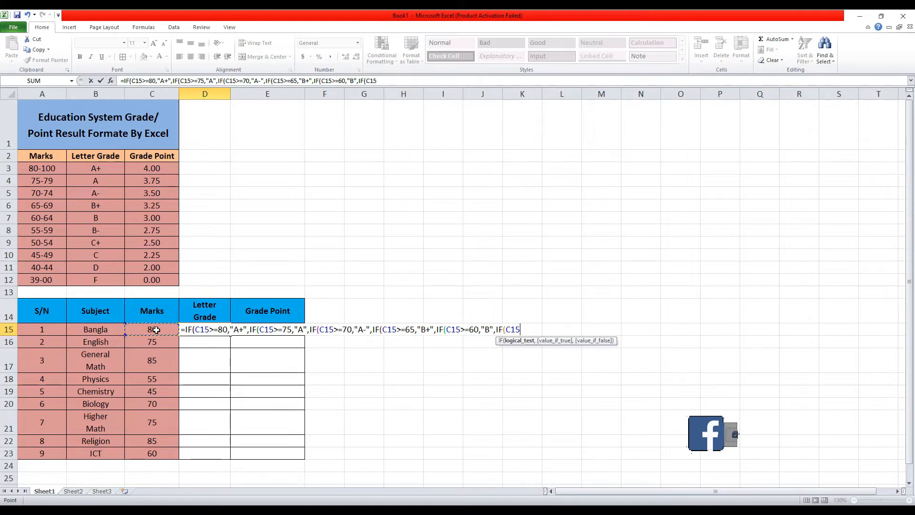
{"action": "type", "text": ">"}
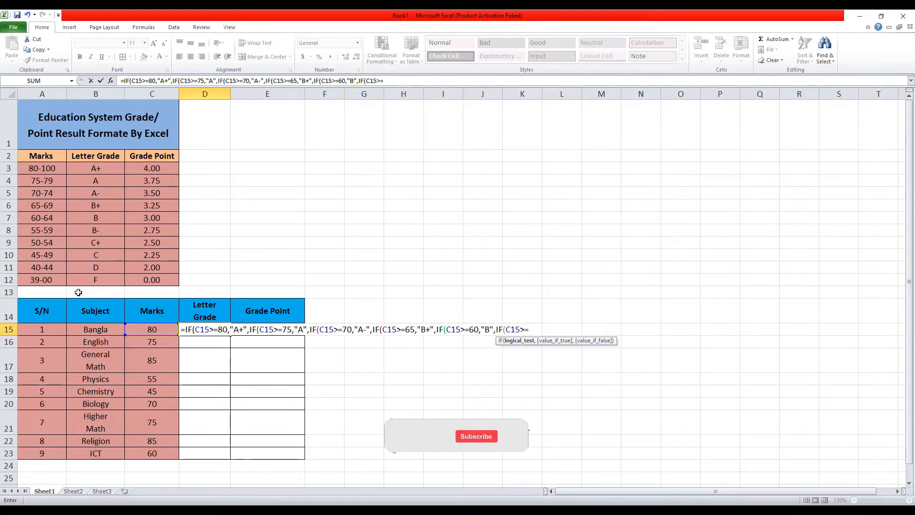
{"action": "type", "text": "=55,\""}
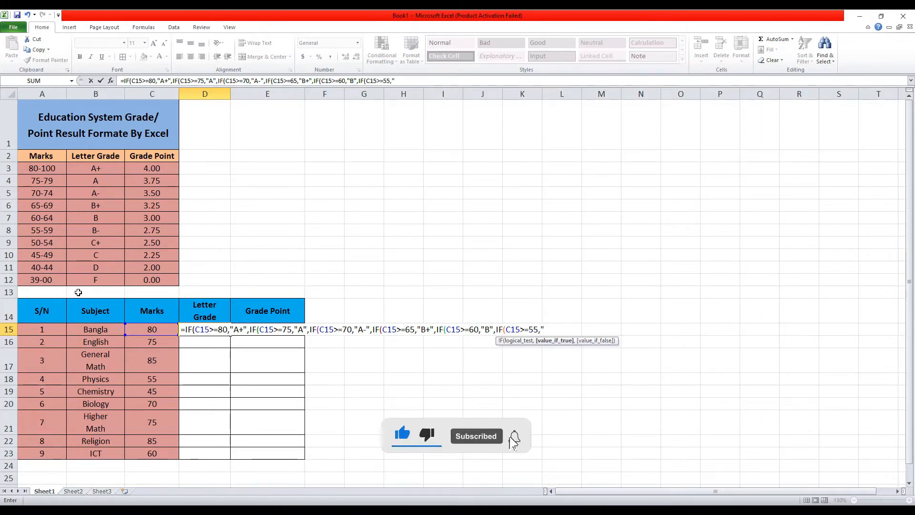
{"action": "type", "text": "B"}
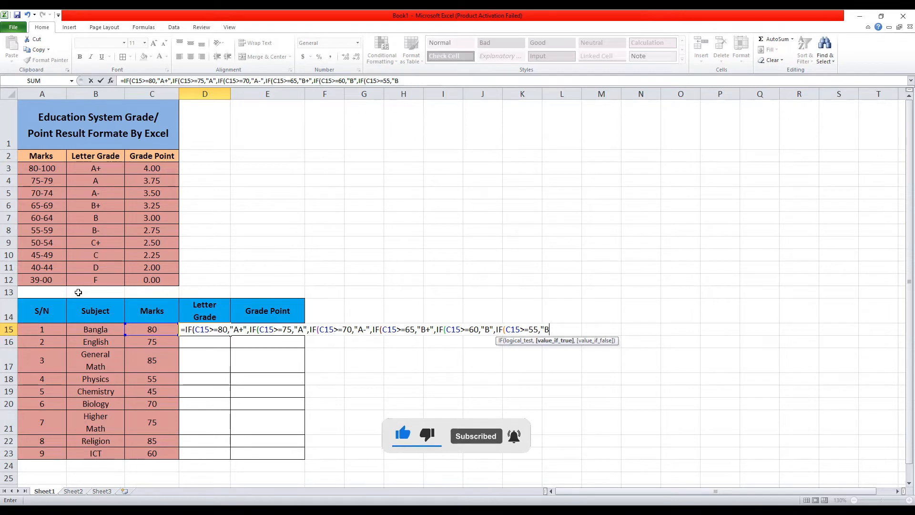
{"action": "type", "text": "-\","}
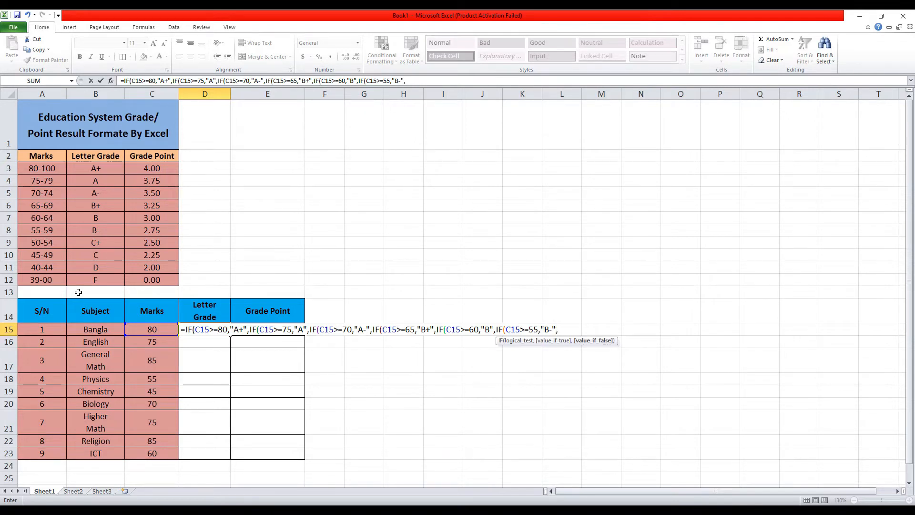
Step: Add a seventh nested IF to the D15 formula, returning "C+" when C15 is >=50
{"action": "type", "text": "if"}
{"action": "key", "text": "Tab"}
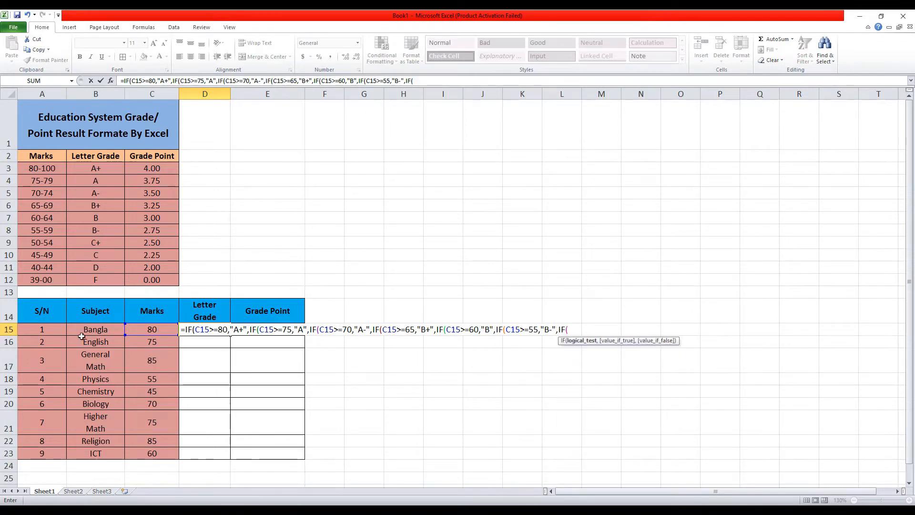
{"action": "left_click", "coordinate": [149, 331]}
{"action": "type", "text": ">=50,"}
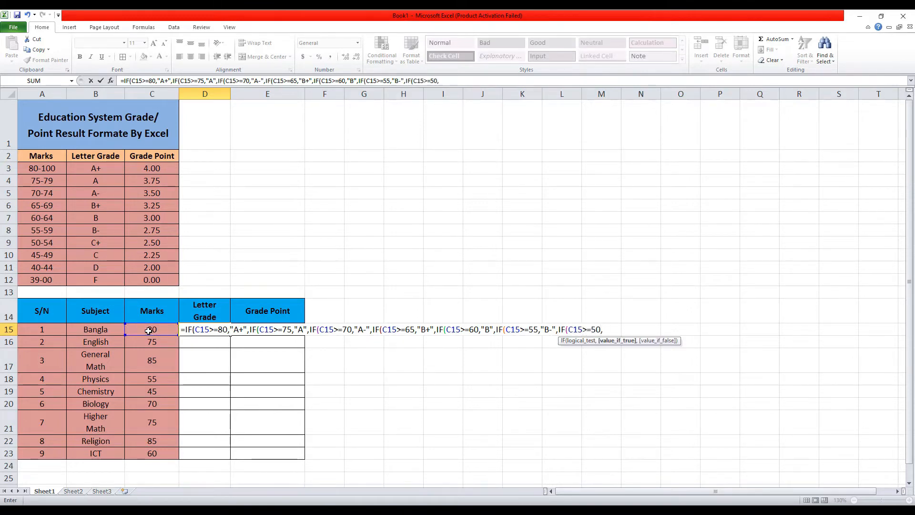
{"action": "type", "text": "\"C+\",if"}
Step: Add an eighth nested IF to the D15 formula, returning "C" when C15 is >=45
{"action": "key", "text": "Tab"}
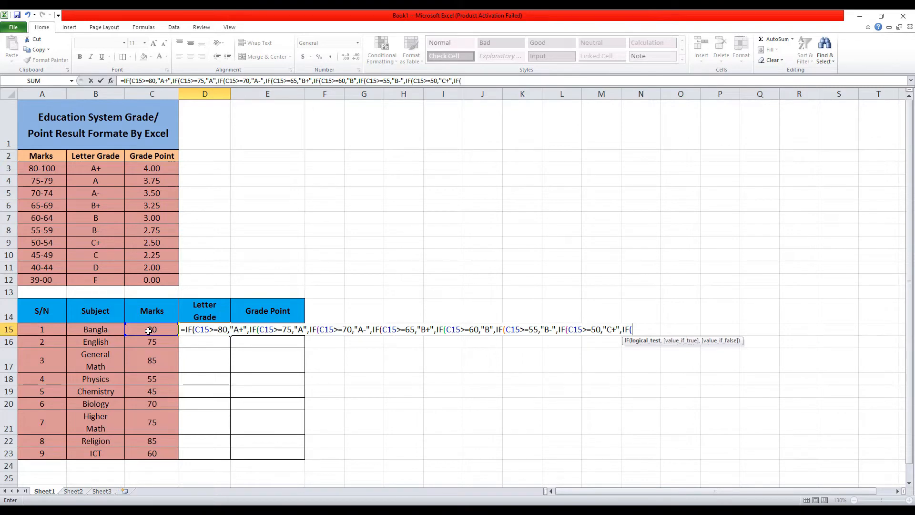
{"action": "left_click", "coordinate": [152, 329]}
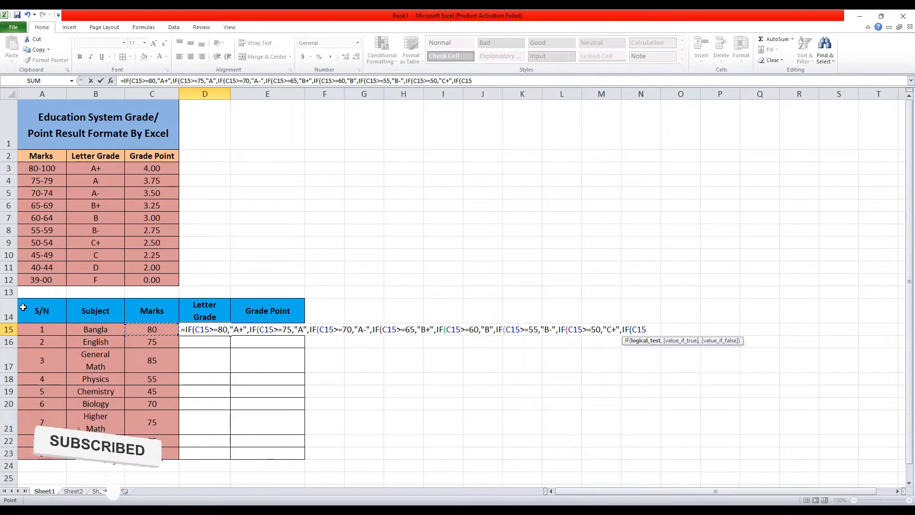
{"action": "type", "text": ">="}
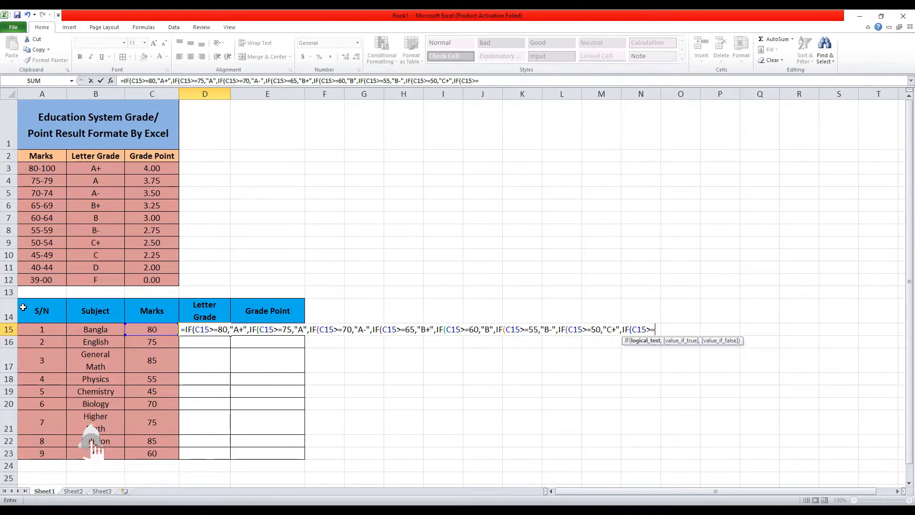
{"action": "type", "text": "45,"}
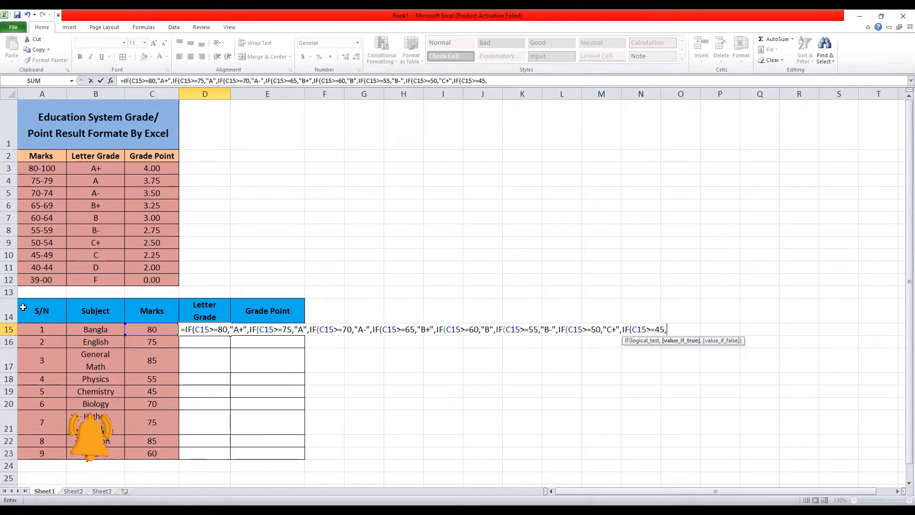
{"action": "type", "text": "\"C"}
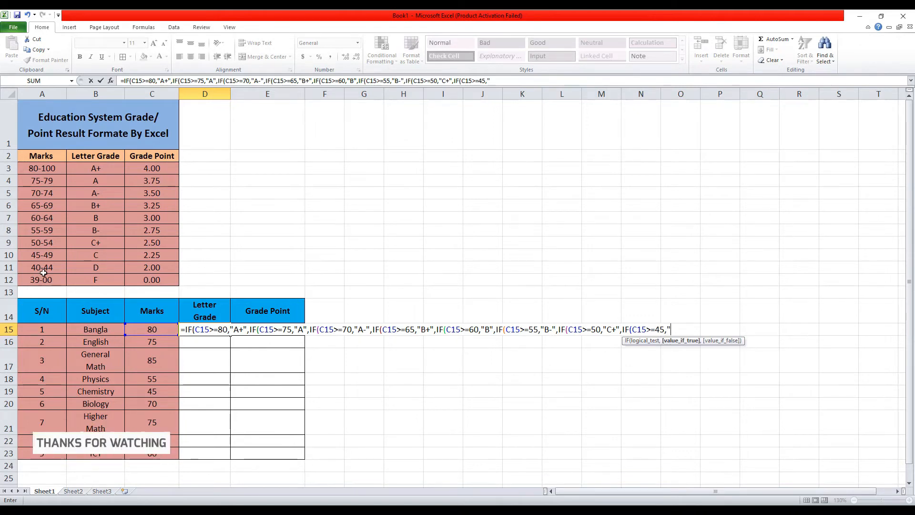
{"action": "type", "text": "\""}
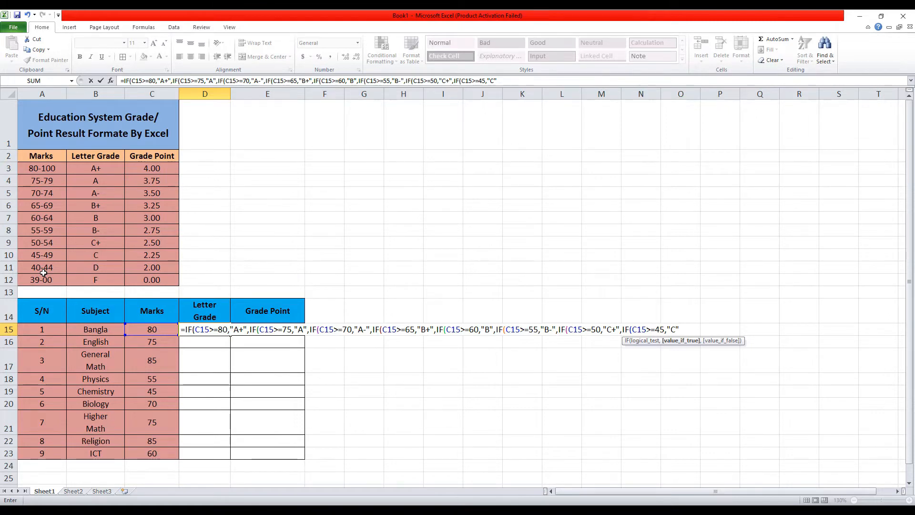
Step: Add a ninth nested IF to the D15 formula, returning "D" when C15 is >=40
{"action": "type", "text": ",if"}
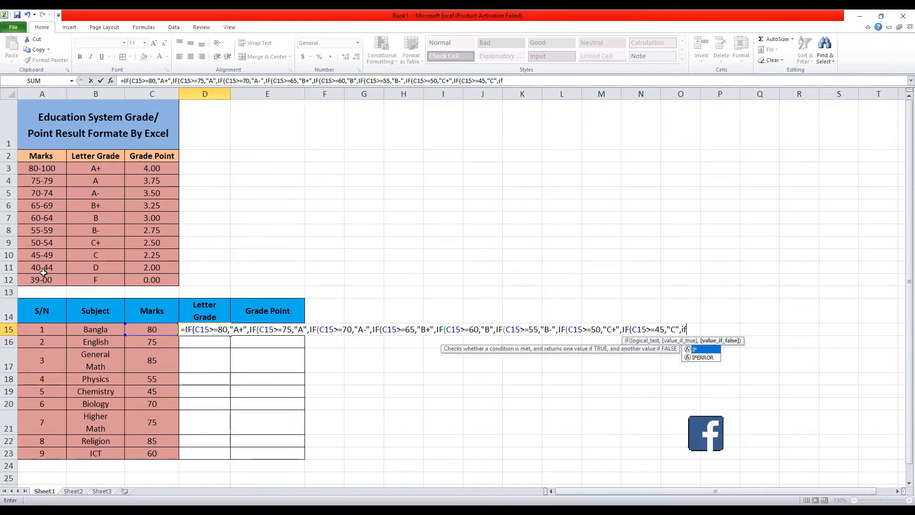
{"action": "key", "text": "Tab"}
{"action": "left_click", "coordinate": [143, 329]}
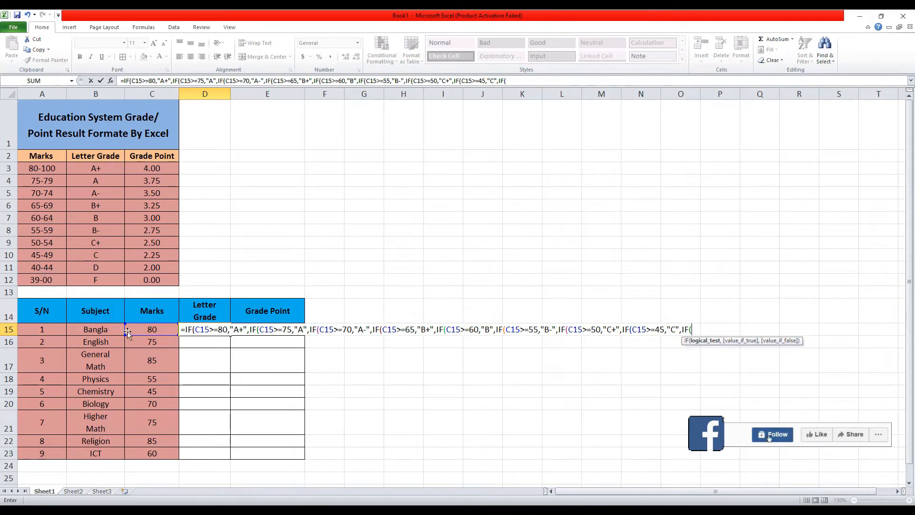
{"action": "type", "text": ">="}
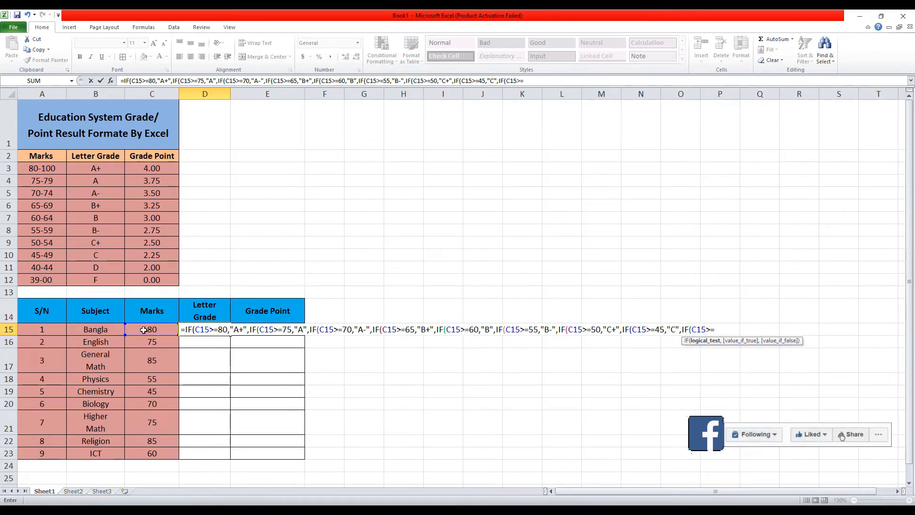
{"action": "type", "text": "40,"}
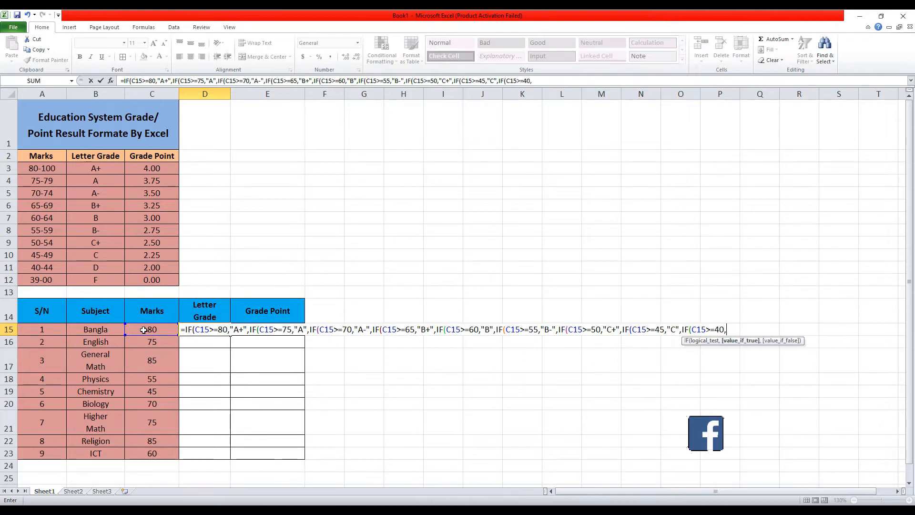
{"action": "type", "text": "\""}
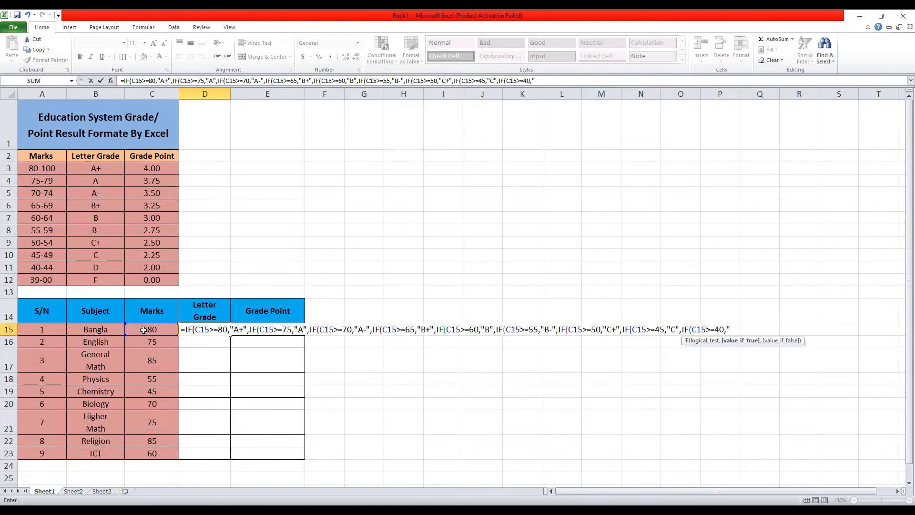
{"action": "type", "text": "D\""}
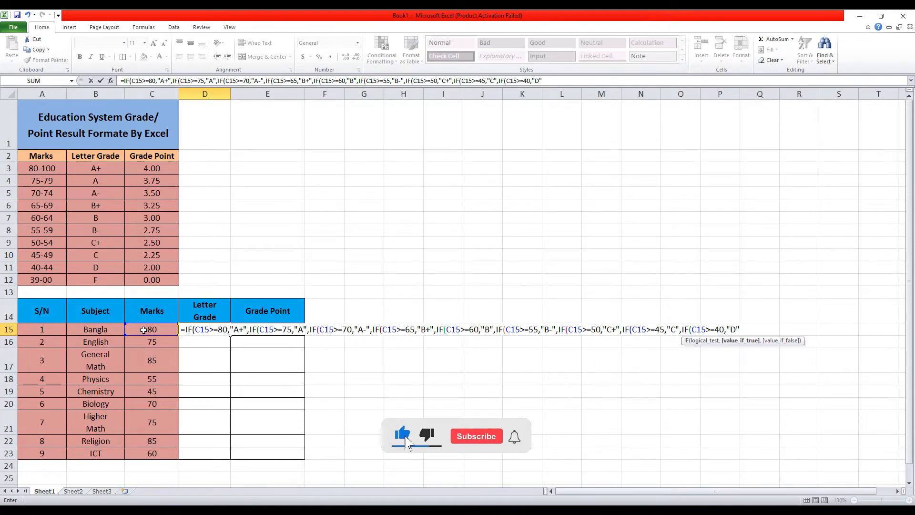
Step: Set "F" as the final value-if-false in the D15 formula, close all nine parentheses and enter the formula
{"action": "type", "text": ","}
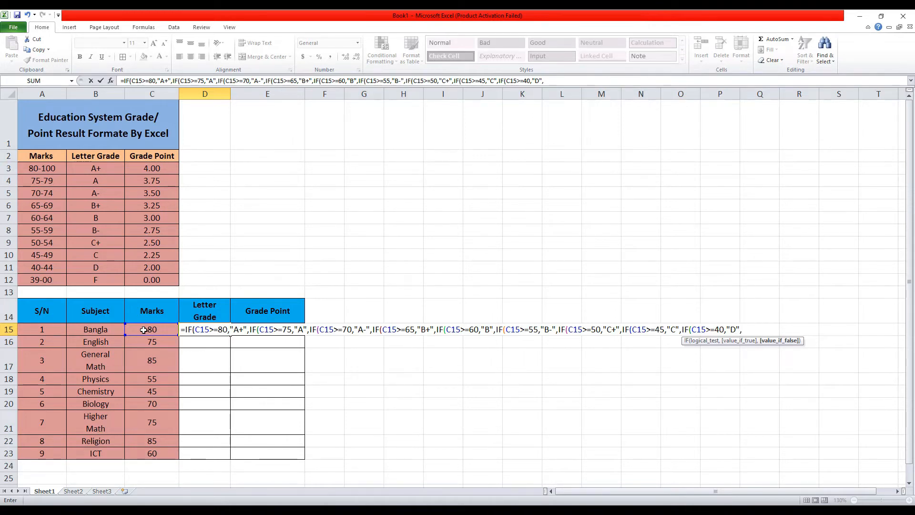
{"action": "type", "text": "\"F\""}
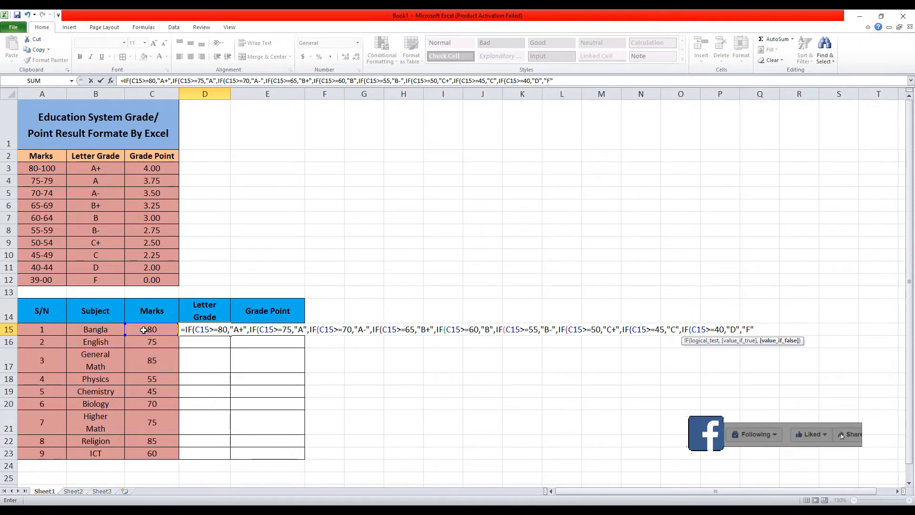
{"action": "type", "text": "))"}
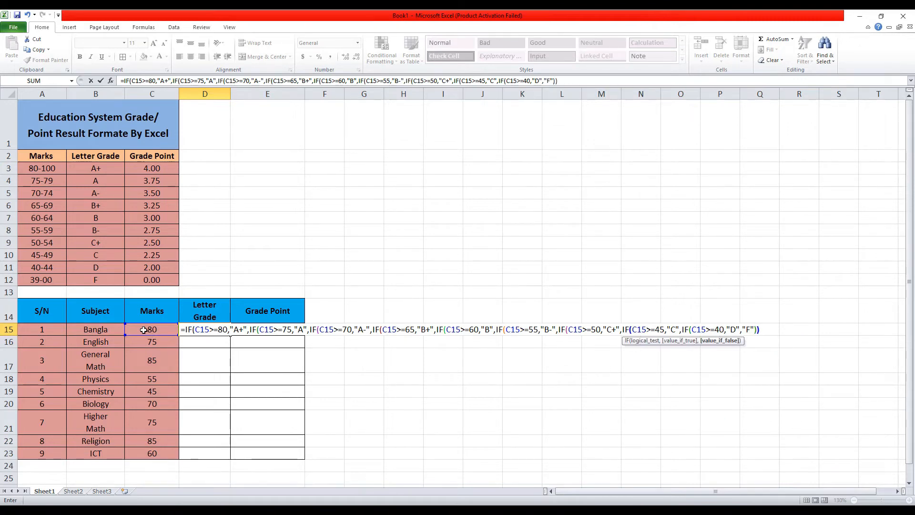
{"action": "type", "text": ")))))"}
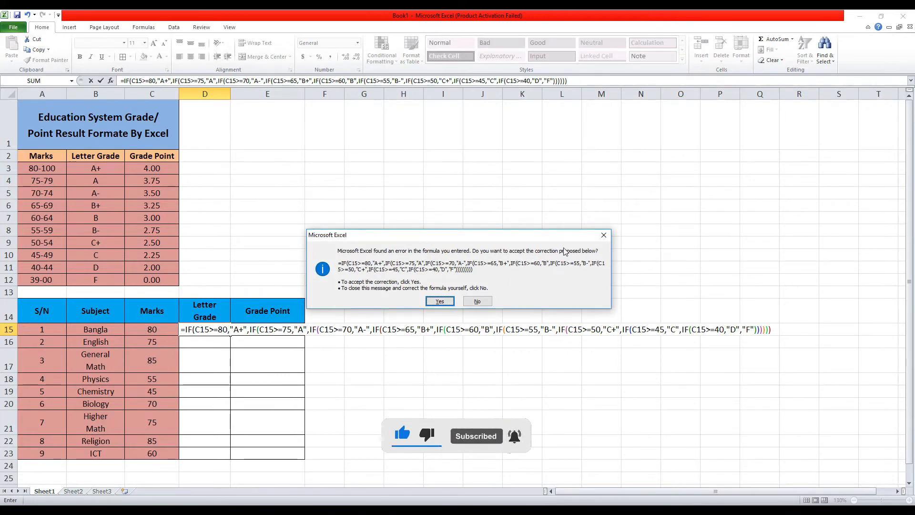
{"action": "left_click", "coordinate": [603, 234]}
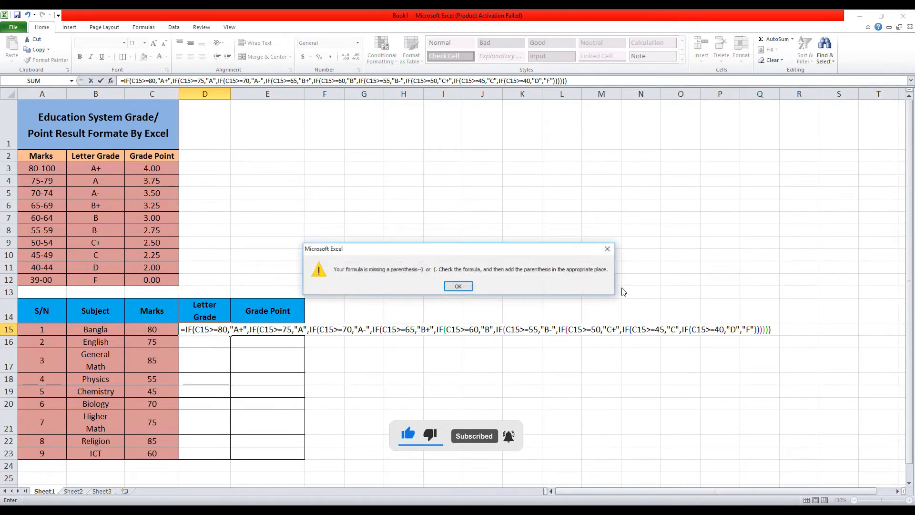
{"action": "left_click", "coordinate": [607, 250]}
{"action": "left_click", "coordinate": [773, 328]}
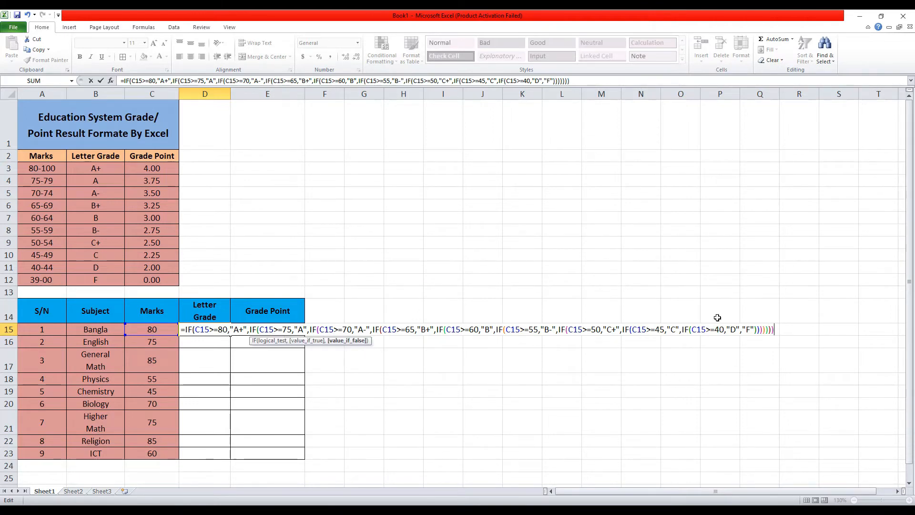
{"action": "type", "text": ")"}
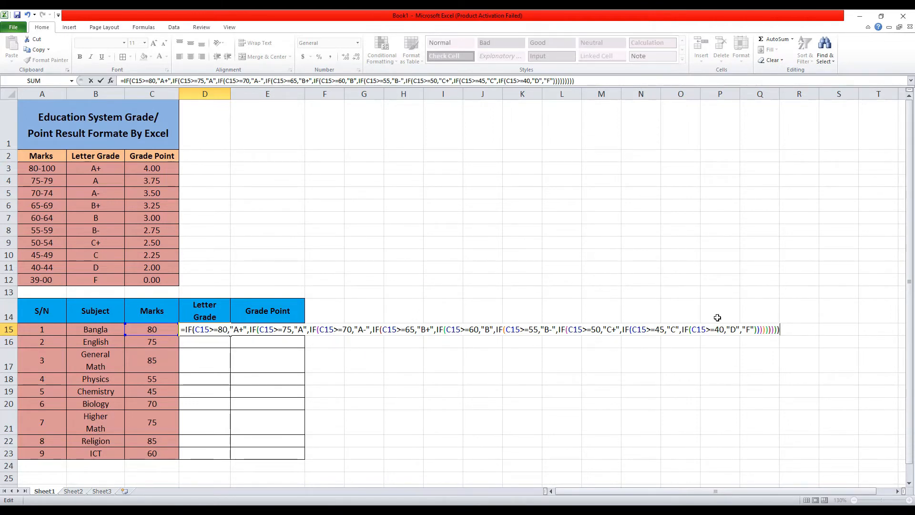
{"action": "key", "text": "Return"}
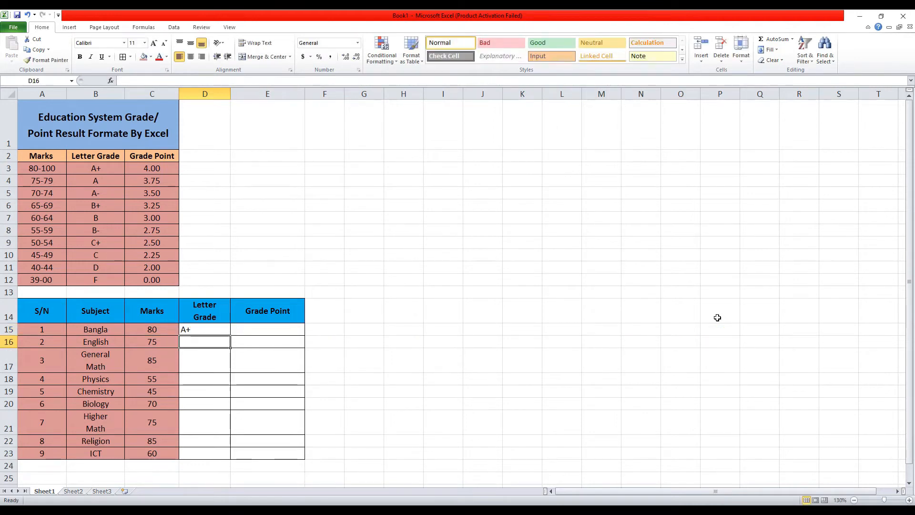
Step: Fill the letter grade formula from D15 down to D23 and centre those cells horizontally and vertically
{"action": "scroll", "coordinate": [194, 313], "scroll_direction": "down", "scroll_amount": 1}
{"action": "left_click", "coordinate": [220, 256]}
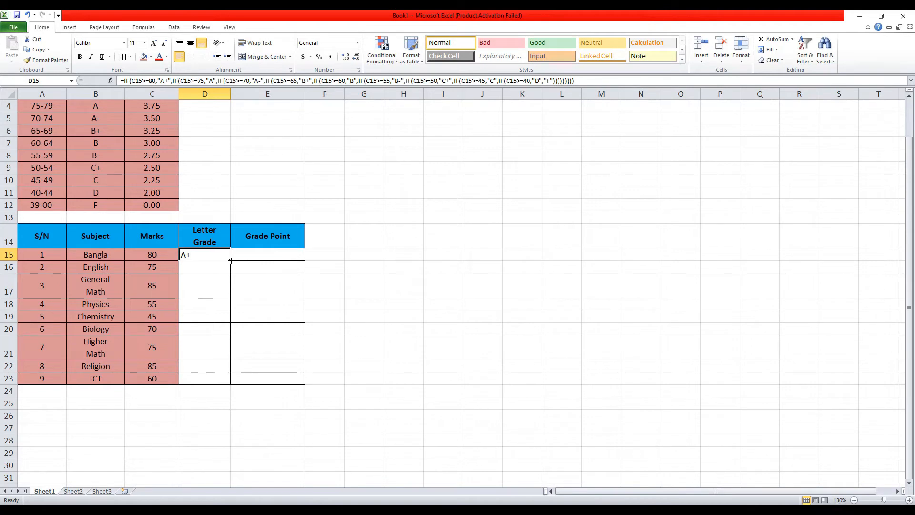
{"action": "left_click_drag", "start_coordinate": [231, 260], "coordinate": [230, 381]}
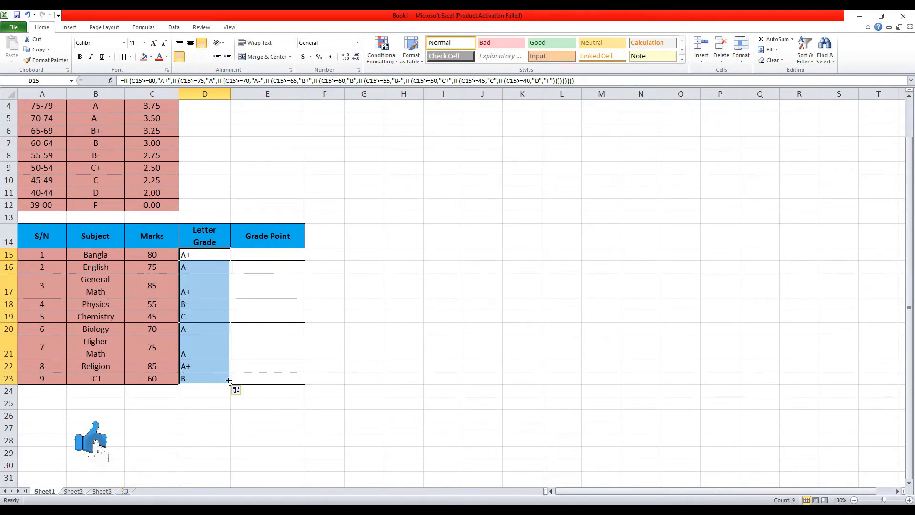
{"action": "left_click", "coordinate": [191, 56]}
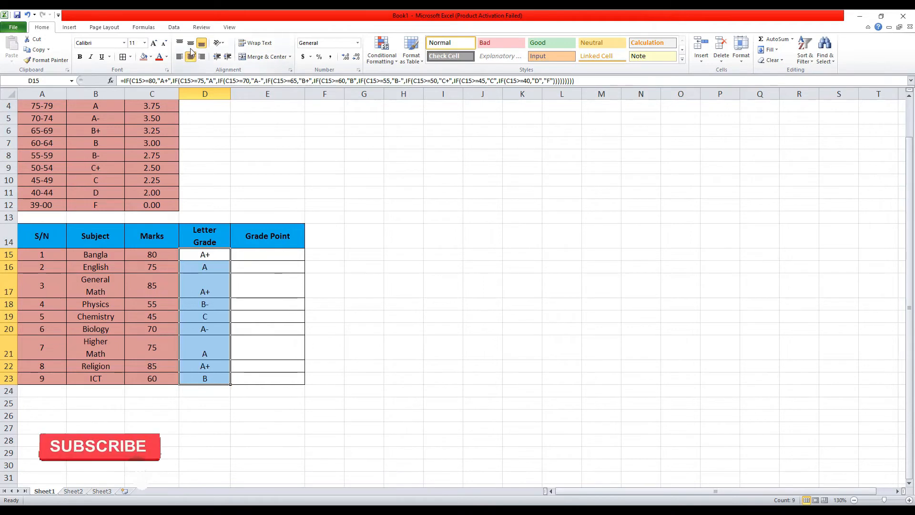
{"action": "left_click", "coordinate": [191, 44]}
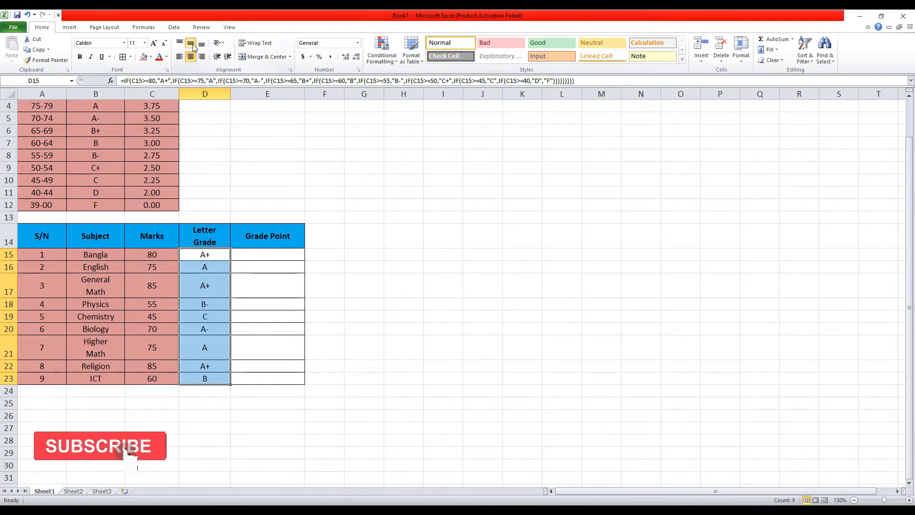
Step: Start a VLOOKUP formula in E15, the first Grade Point cell of the results table
{"action": "left_click", "coordinate": [260, 255]}
{"action": "scroll", "coordinate": [261, 253], "scroll_direction": "up", "scroll_amount": 1}
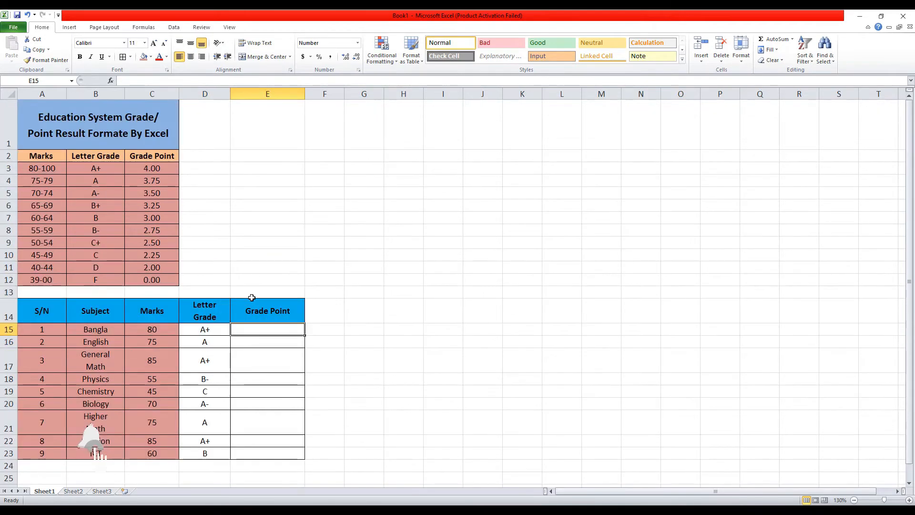
{"action": "left_click", "coordinate": [210, 334]}
{"action": "left_click", "coordinate": [239, 333]}
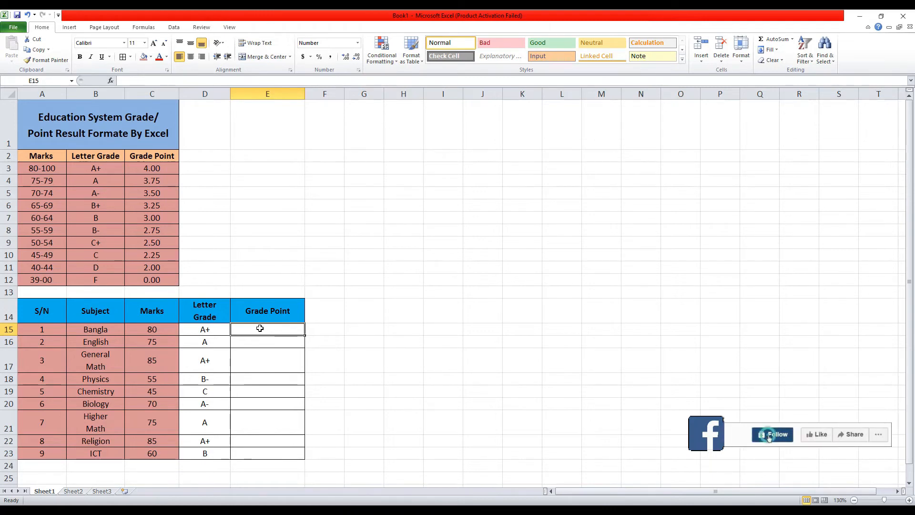
{"action": "type", "text": "="}
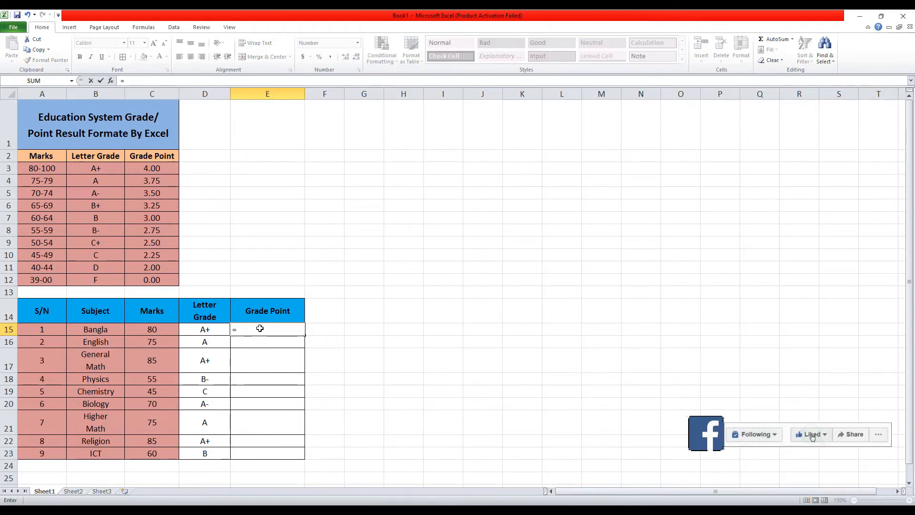
{"action": "type", "text": "vloo"}
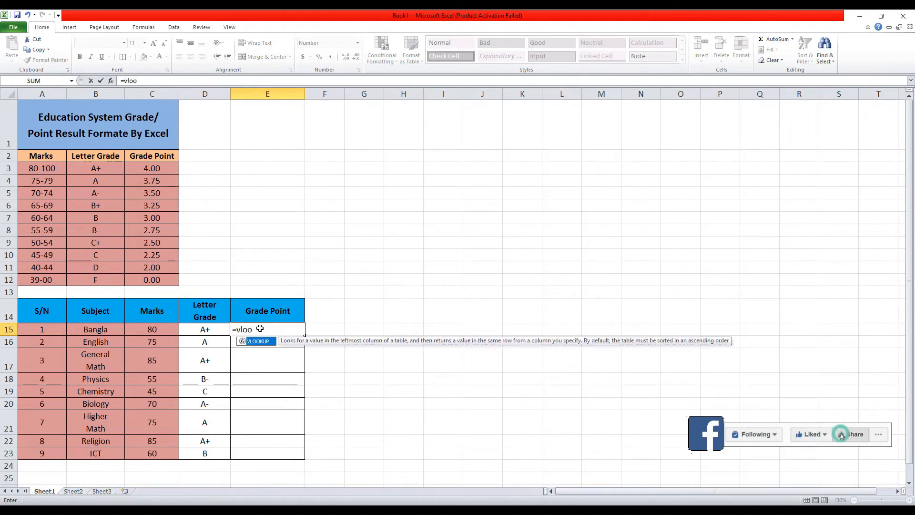
{"action": "double_click", "coordinate": [258, 341]}
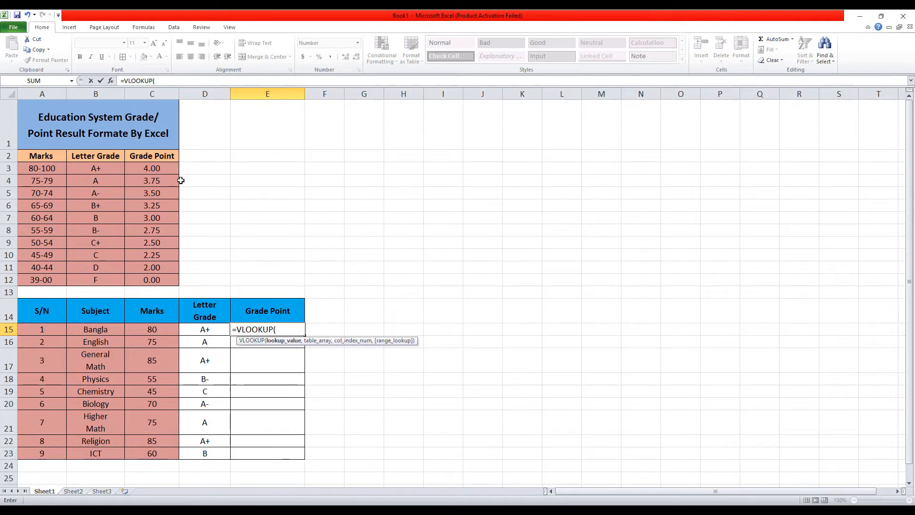
{"action": "left_click_drag", "start_coordinate": [98, 183], "coordinate": [128, 181]}
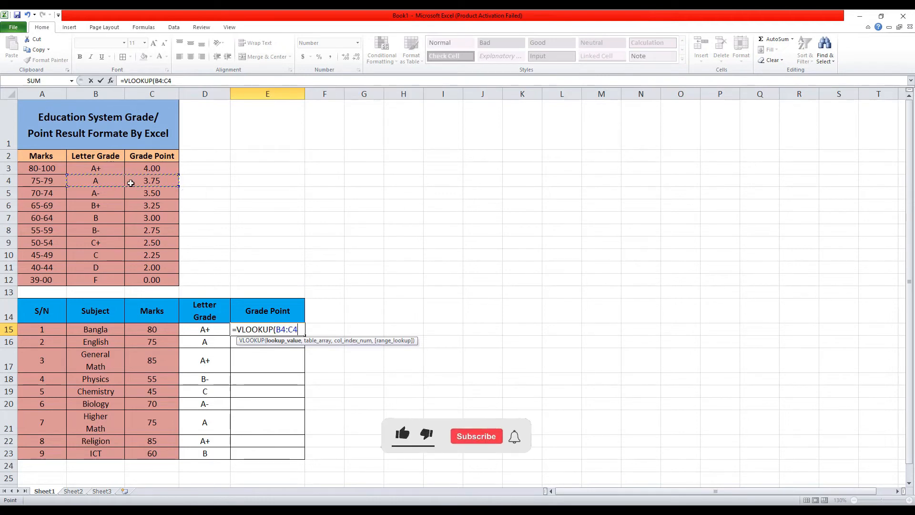
{"action": "key", "text": "BackSpace"}
{"action": "key", "text": "BackSpace"}
{"action": "key", "text": "BackSpace"}
{"action": "key", "text": "BackSpace"}
{"action": "key", "text": "BackSpace"}
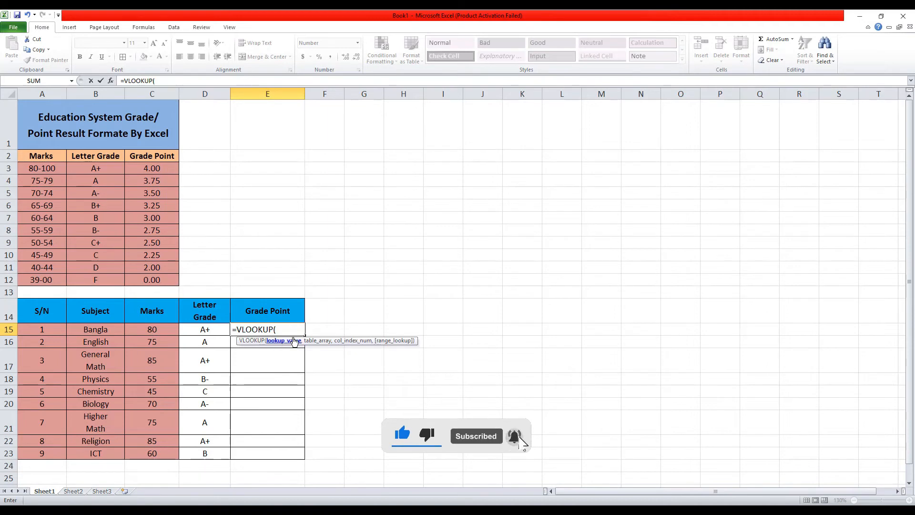
Step: Set D15 as the VLOOKUP lookup value and B2:C12 of the grading scale as its table array
{"action": "left_click", "coordinate": [221, 329]}
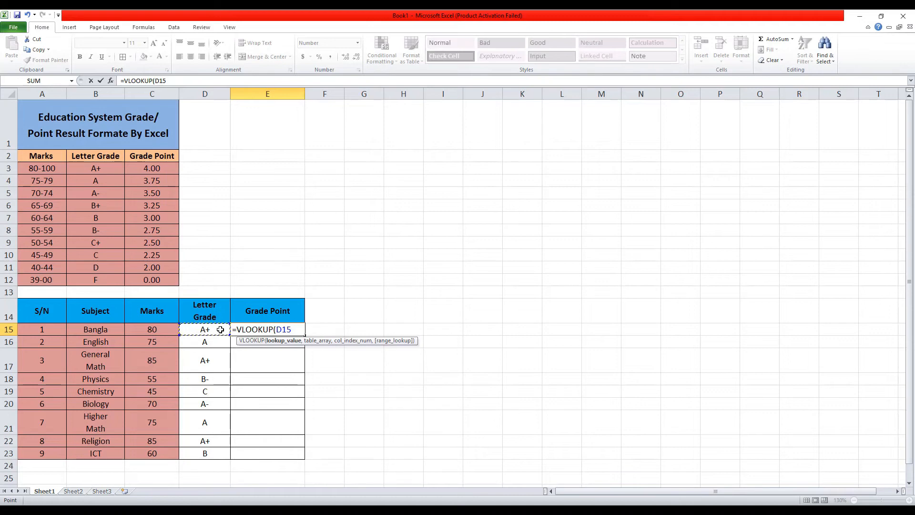
{"action": "type", "text": ","}
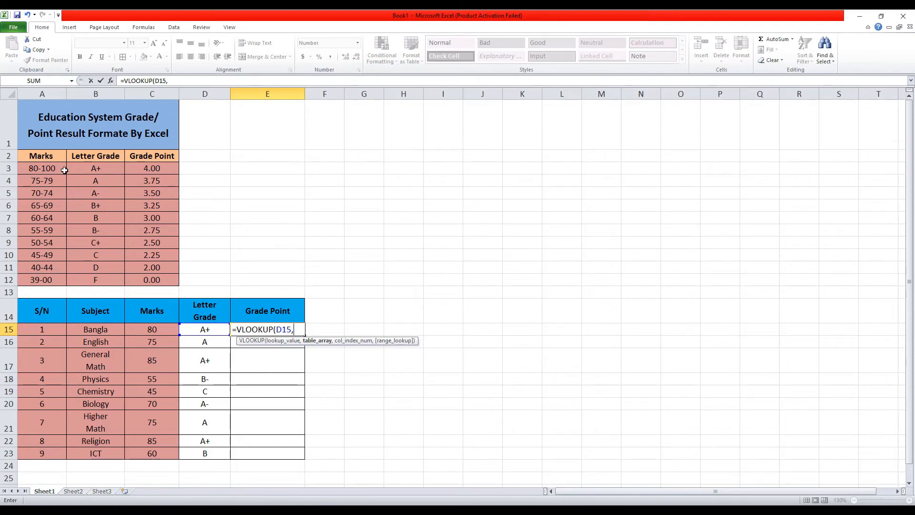
{"action": "left_click_drag", "start_coordinate": [60, 157], "coordinate": [149, 273]}
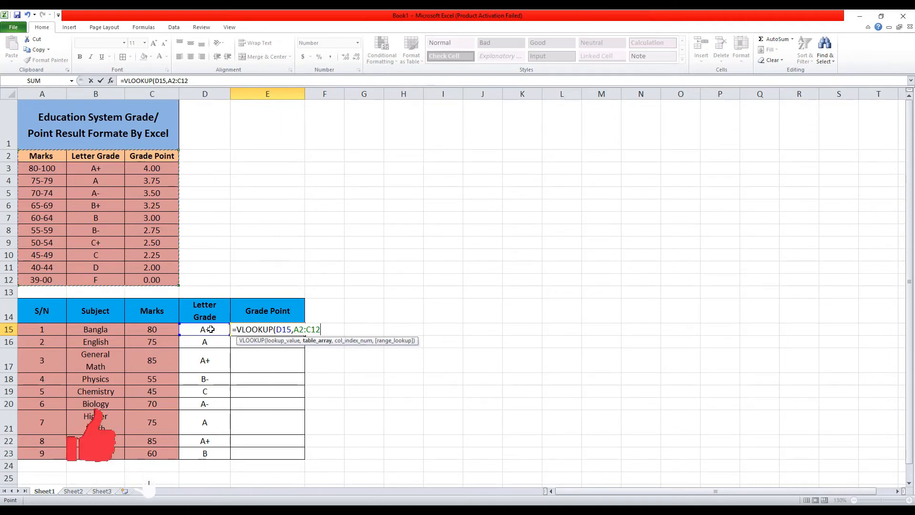
{"action": "left_click_drag", "start_coordinate": [95, 157], "coordinate": [160, 285]}
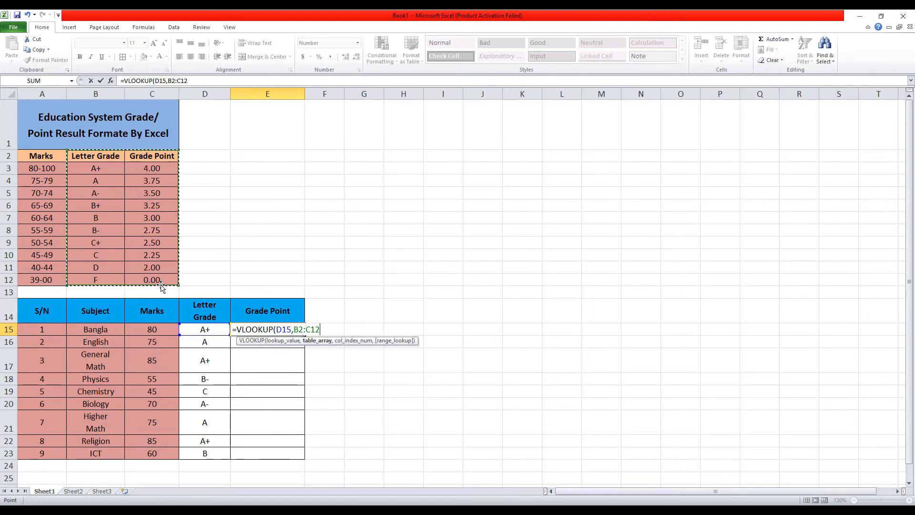
Step: Make the VLOOKUP table array absolute as $B$2:$C$12, set column index 2 with exact match FALSE, and enter the formula
{"action": "key", "text": "F4"}
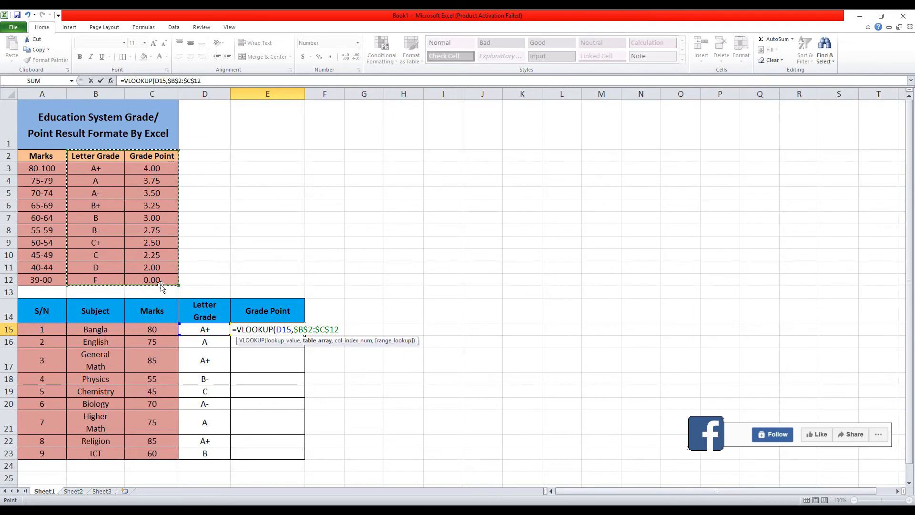
{"action": "type", "text": ","}
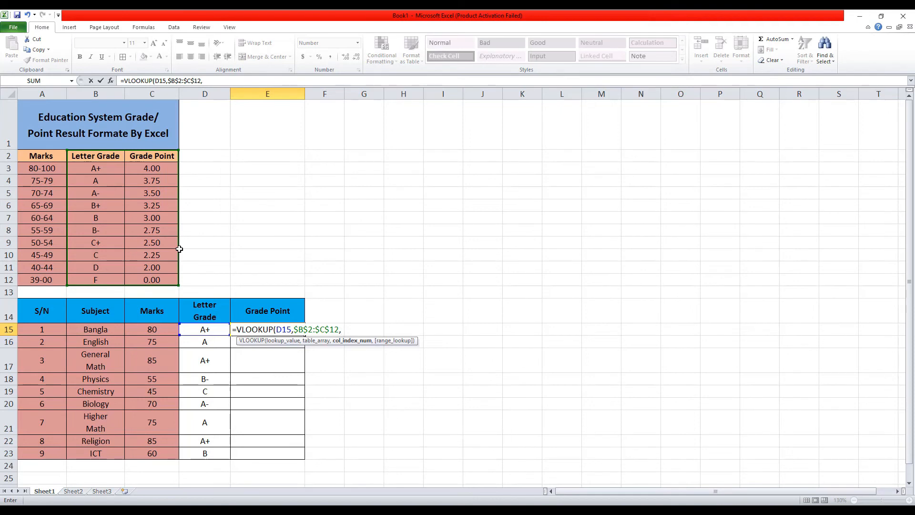
{"action": "type", "text": ","}
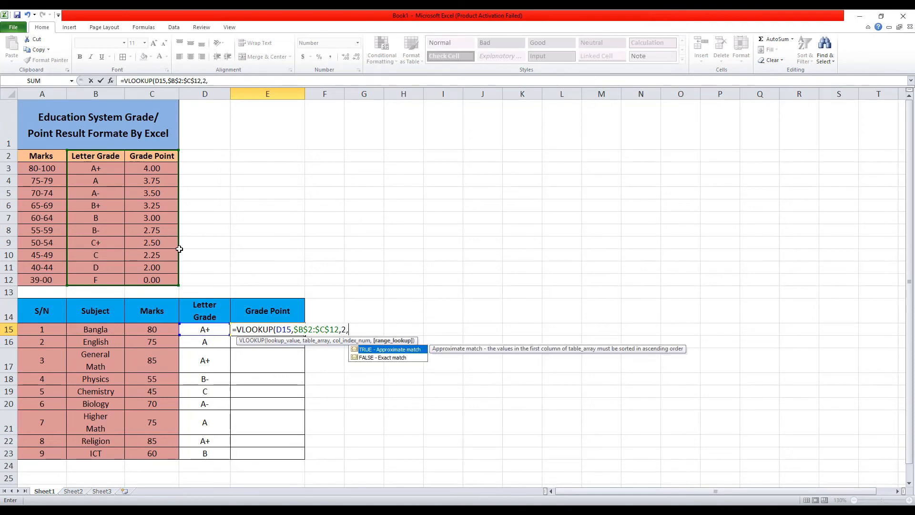
{"action": "double_click", "coordinate": [394, 357]}
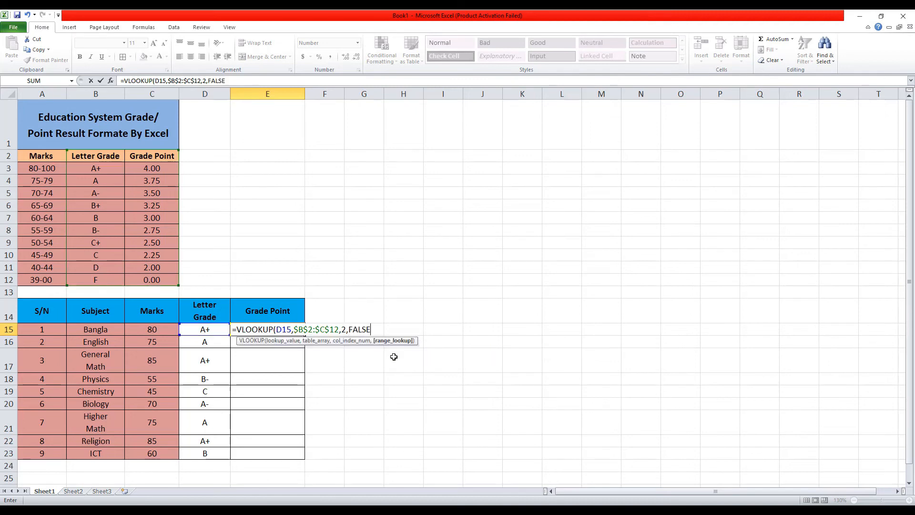
{"action": "key", "text": "Return"}
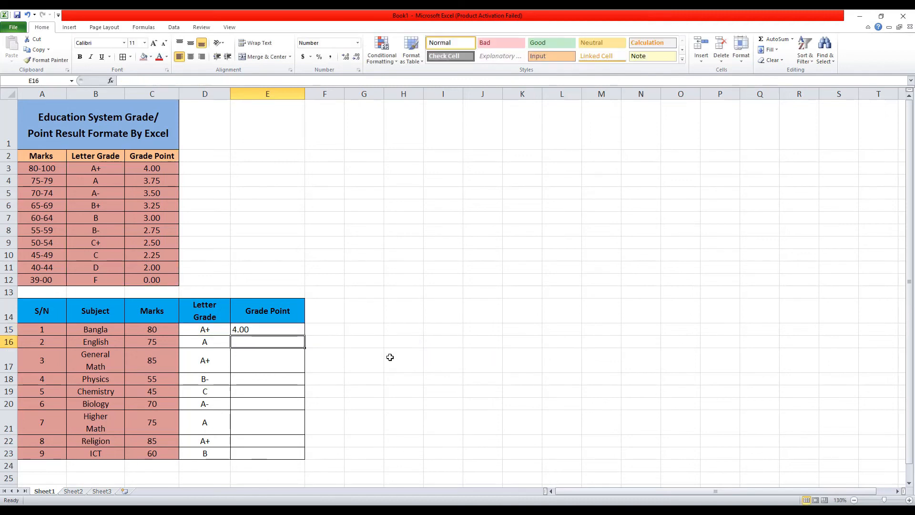
Step: Fill the VLOOKUP formula from E15 down to E23 and check the copied formulas in the Grade Point cells
{"action": "left_click", "coordinate": [290, 331]}
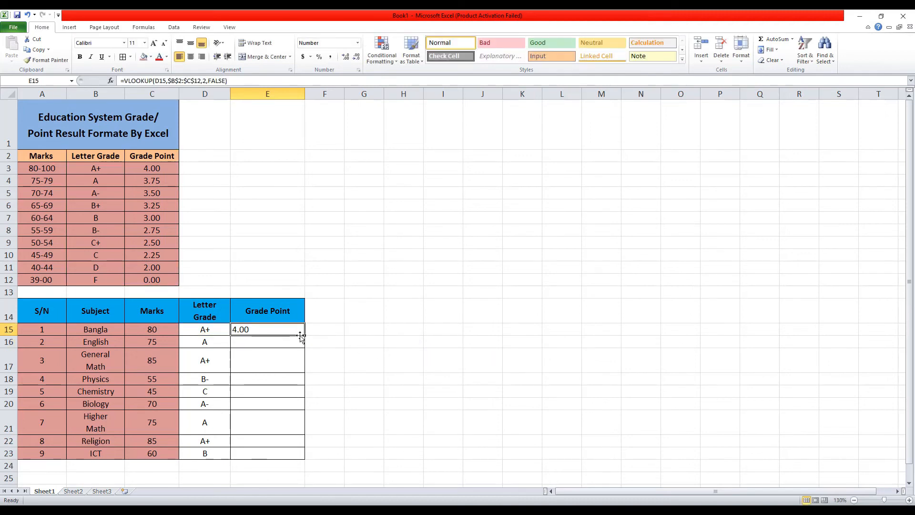
{"action": "left_click_drag", "start_coordinate": [305, 335], "coordinate": [292, 459]}
{"action": "left_click", "coordinate": [354, 417]}
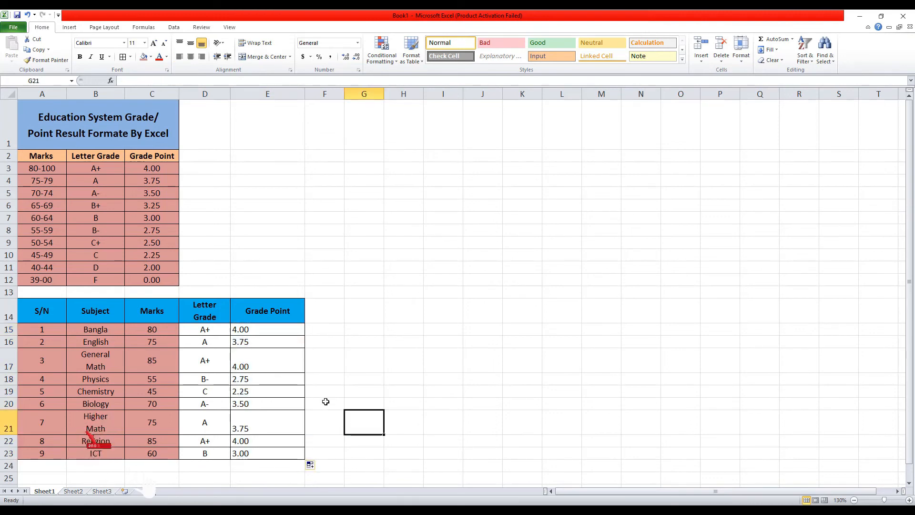
{"action": "scroll", "coordinate": [325, 400], "scroll_direction": "down", "scroll_amount": 1}
{"action": "left_click", "coordinate": [279, 257]}
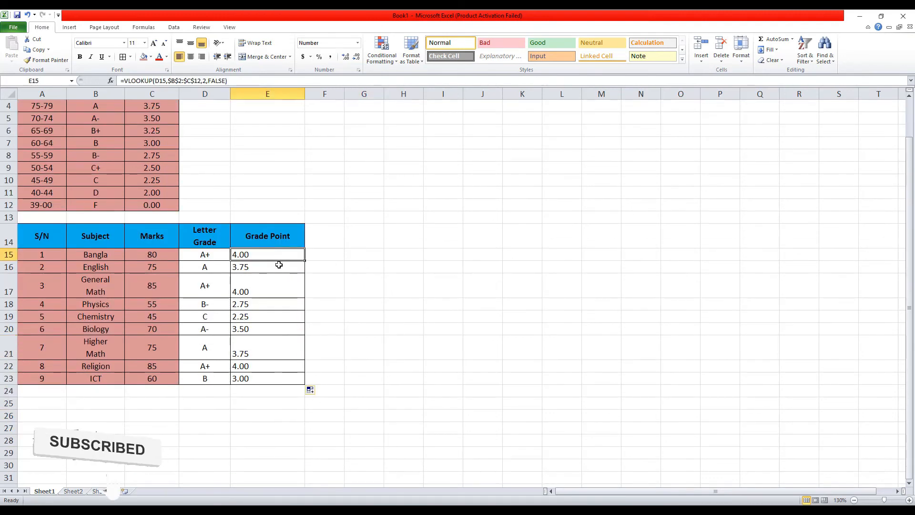
{"action": "left_click", "coordinate": [279, 267]}
{"action": "left_click", "coordinate": [262, 286]}
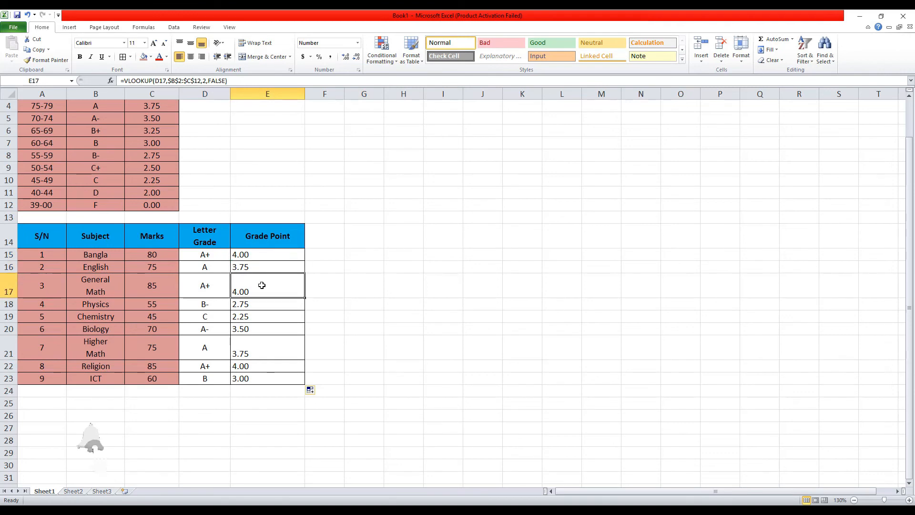
Step: Centre the Grade Point cells E15:E23 horizontally and vertically
{"action": "left_click_drag", "start_coordinate": [264, 255], "coordinate": [274, 376]}
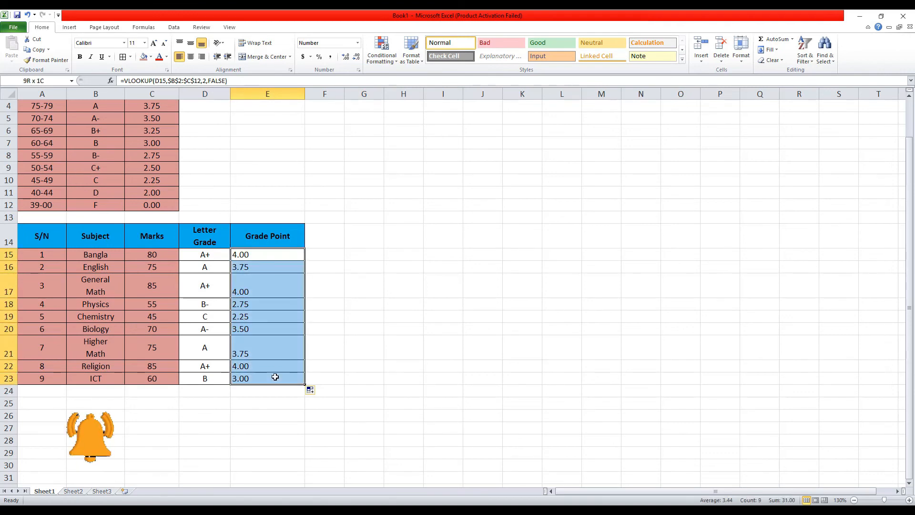
{"action": "left_click", "coordinate": [190, 56]}
{"action": "left_click", "coordinate": [190, 43]}
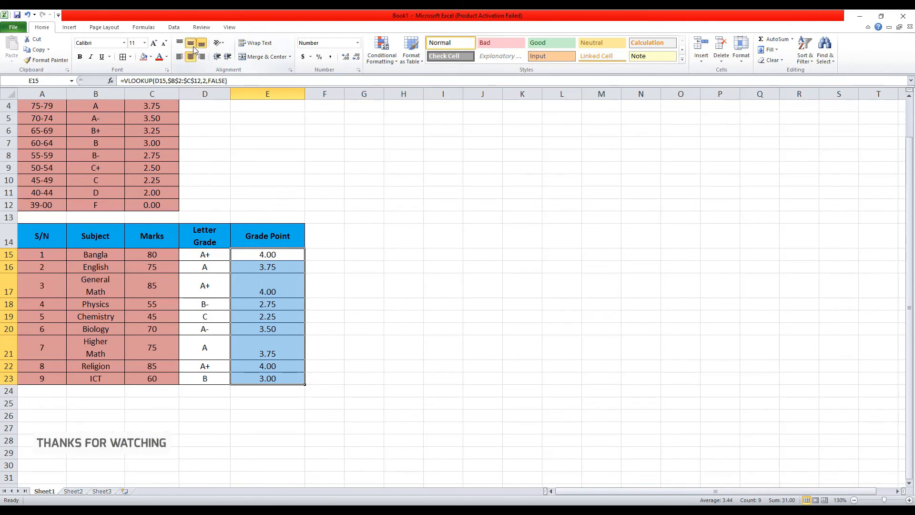
{"action": "left_click", "coordinate": [248, 394]}
{"action": "left_click", "coordinate": [254, 403]}
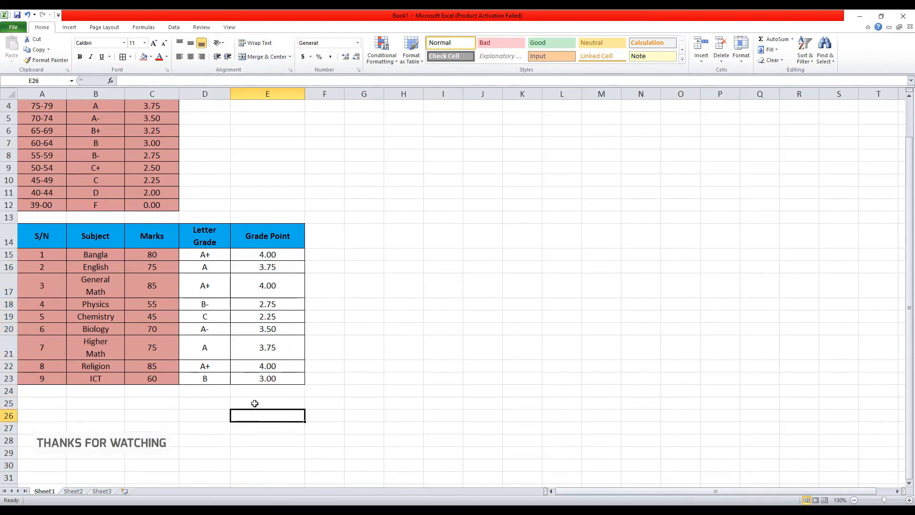
Step: Calculate the average of the grade points E15:E23 in E24 with the AVERAGE function and centre the result
{"action": "left_click", "coordinate": [263, 394]}
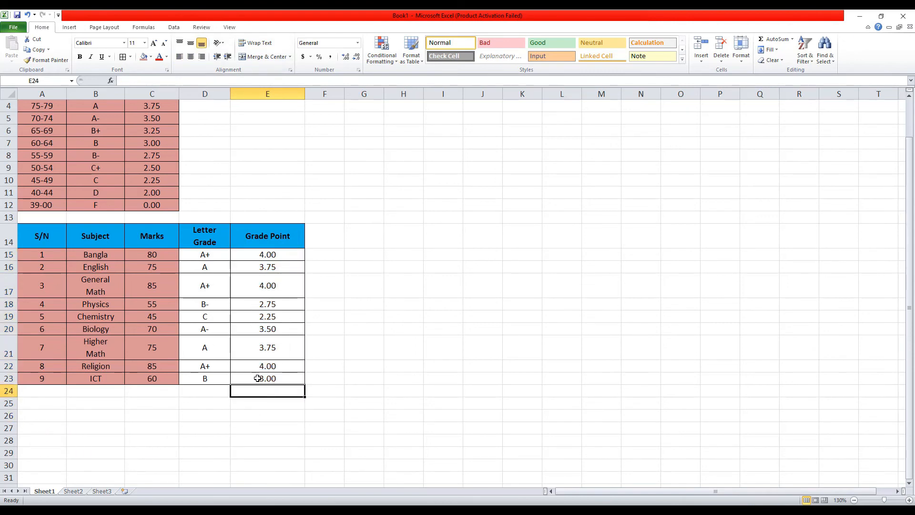
{"action": "type", "text": "=aver"}
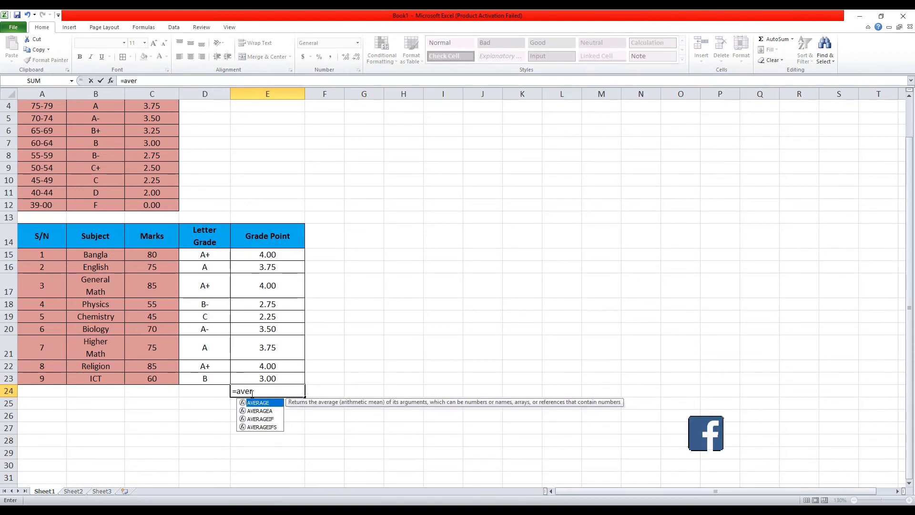
{"action": "double_click", "coordinate": [259, 403]}
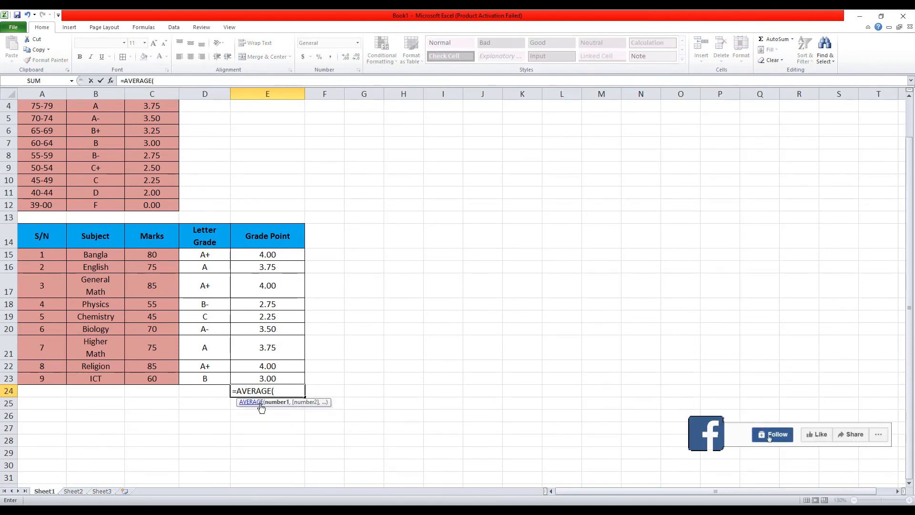
{"action": "left_click_drag", "start_coordinate": [277, 254], "coordinate": [282, 376]}
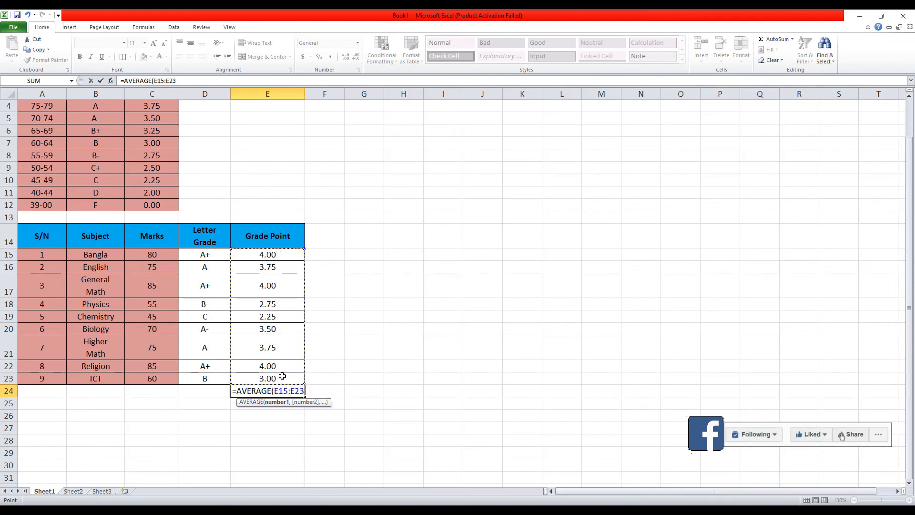
{"action": "key", "text": "Return"}
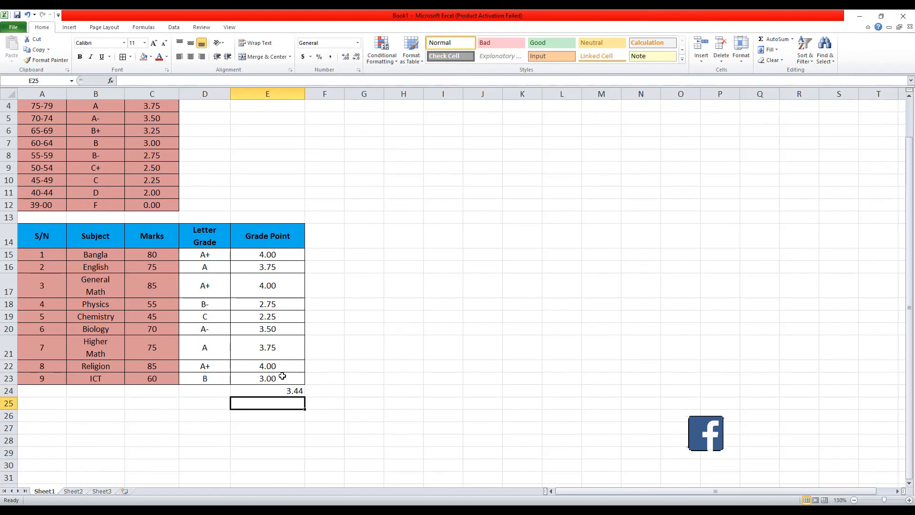
{"action": "left_click", "coordinate": [287, 390]}
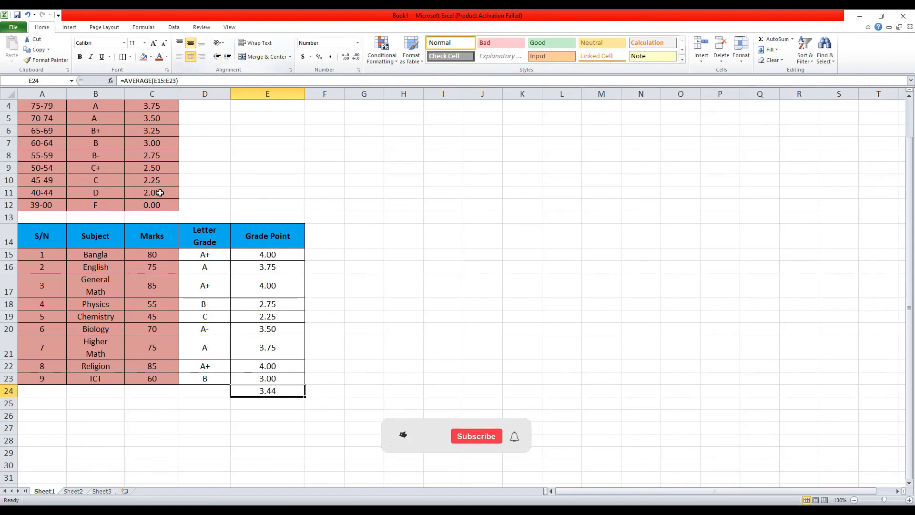
{"action": "left_click", "coordinate": [251, 415]}
{"action": "left_click", "coordinate": [264, 392]}
Step: Enter the label "Main GP" in D24 beside the average and centre it horizontally
{"action": "left_click", "coordinate": [221, 390]}
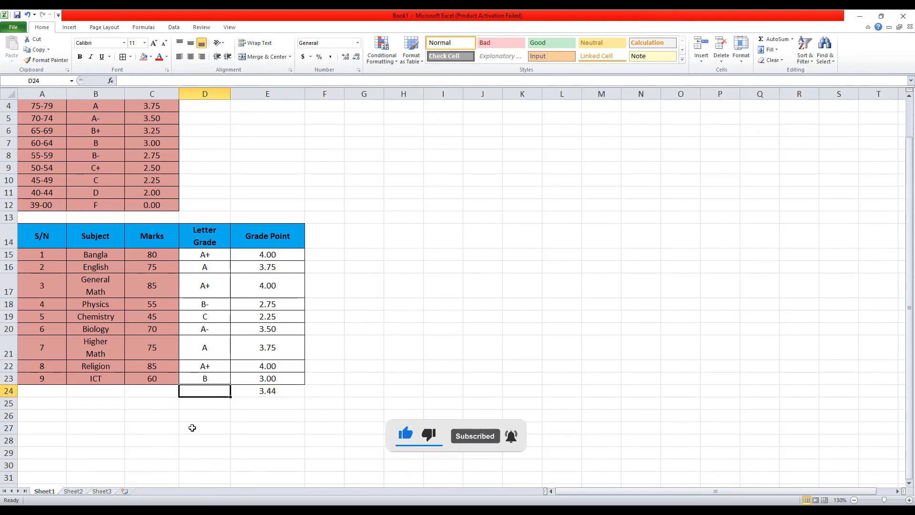
{"action": "type", "text": "T"}
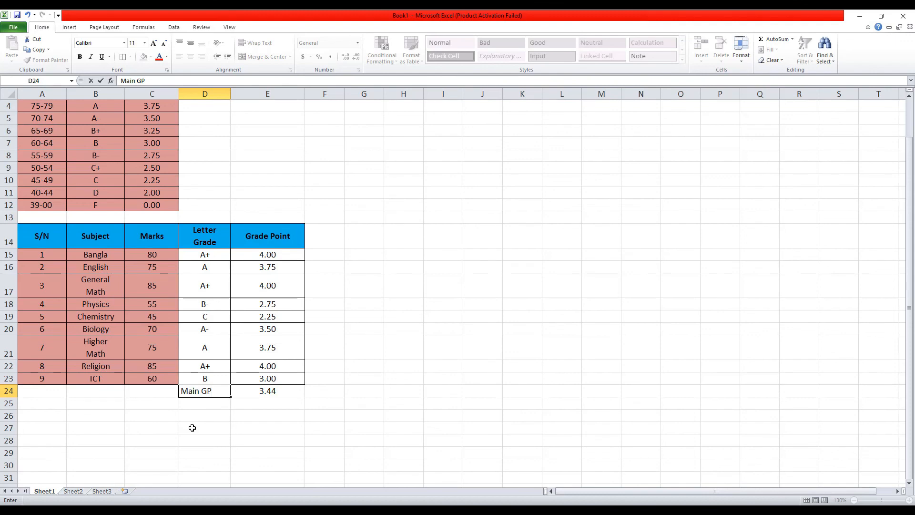
{"action": "key", "text": "Return"}
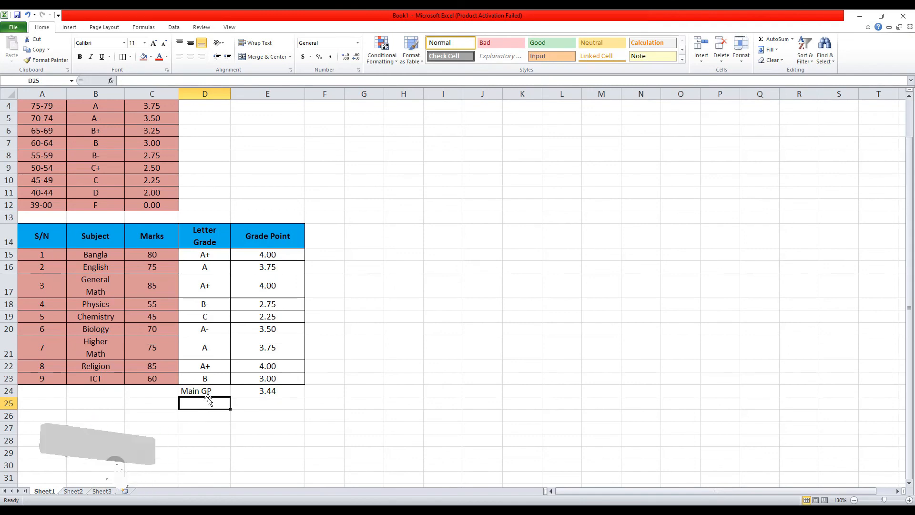
{"action": "left_click", "coordinate": [261, 391]}
{"action": "left_click", "coordinate": [204, 391]}
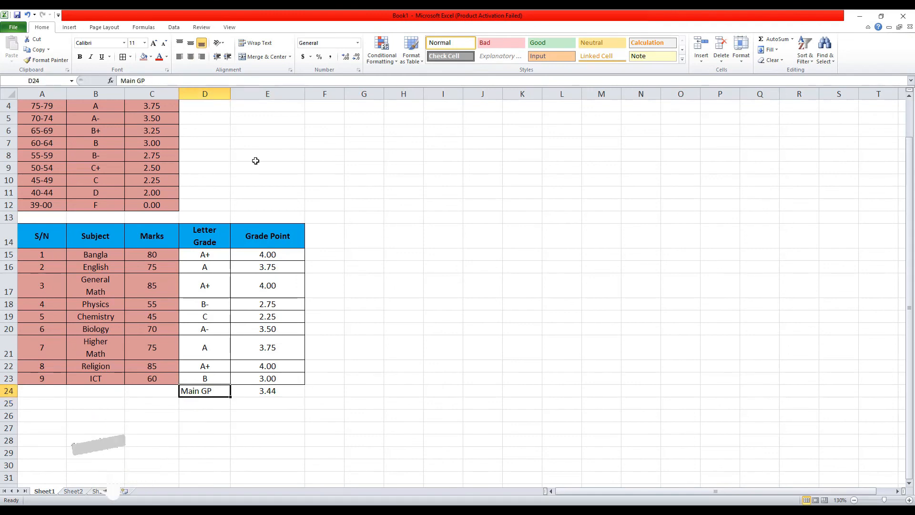
{"action": "left_click", "coordinate": [190, 56]}
Step: Apply all borders to the Main GP label and its average in D24:E24
{"action": "left_click_drag", "start_coordinate": [208, 387], "coordinate": [267, 391]}
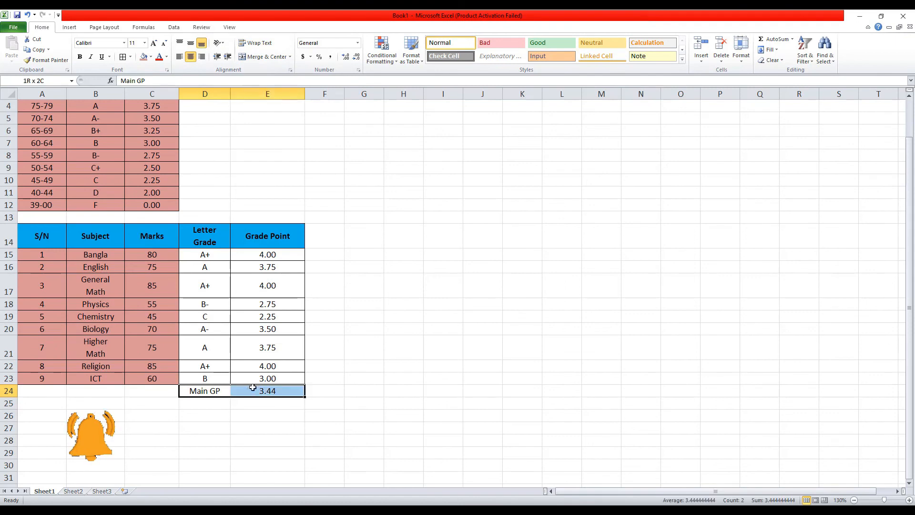
{"action": "left_click", "coordinate": [130, 56]}
{"action": "left_click", "coordinate": [152, 133]}
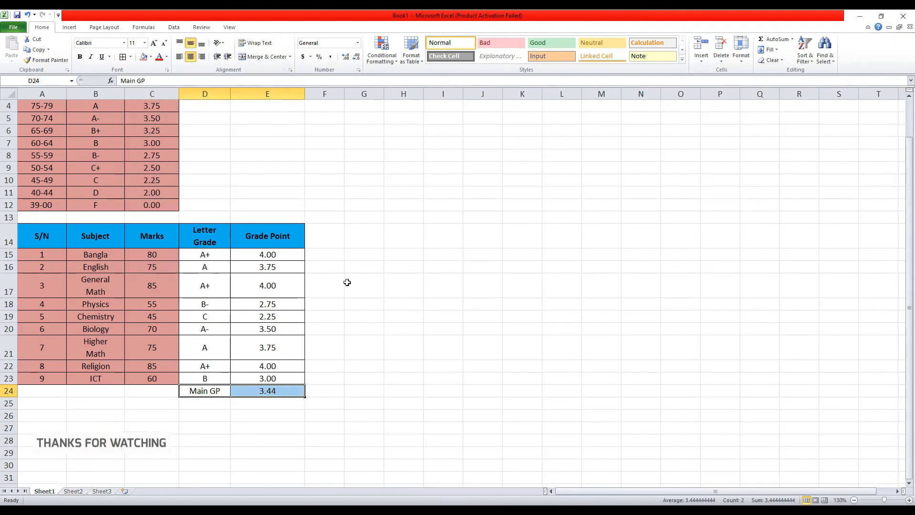
{"action": "left_click", "coordinate": [348, 282]}
{"action": "left_click", "coordinate": [247, 402]}
{"action": "scroll", "coordinate": [245, 400], "scroll_direction": "up", "scroll_amount": 1}
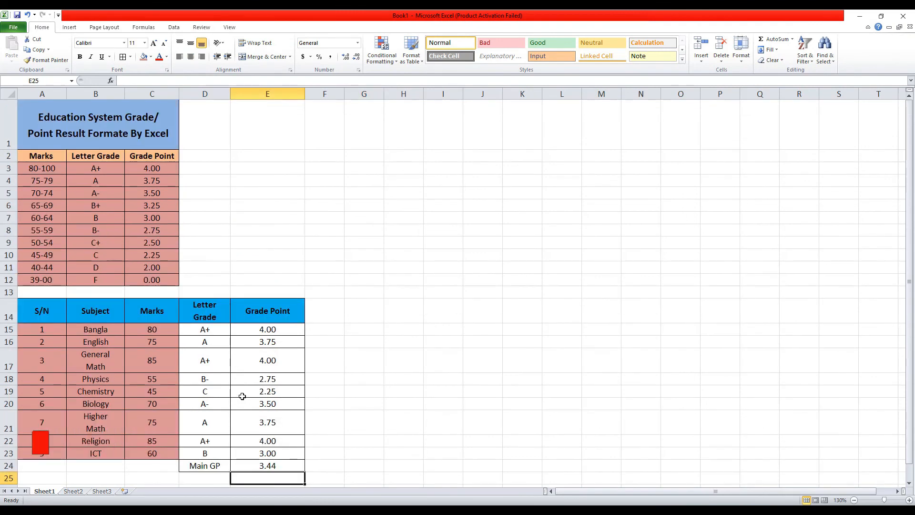